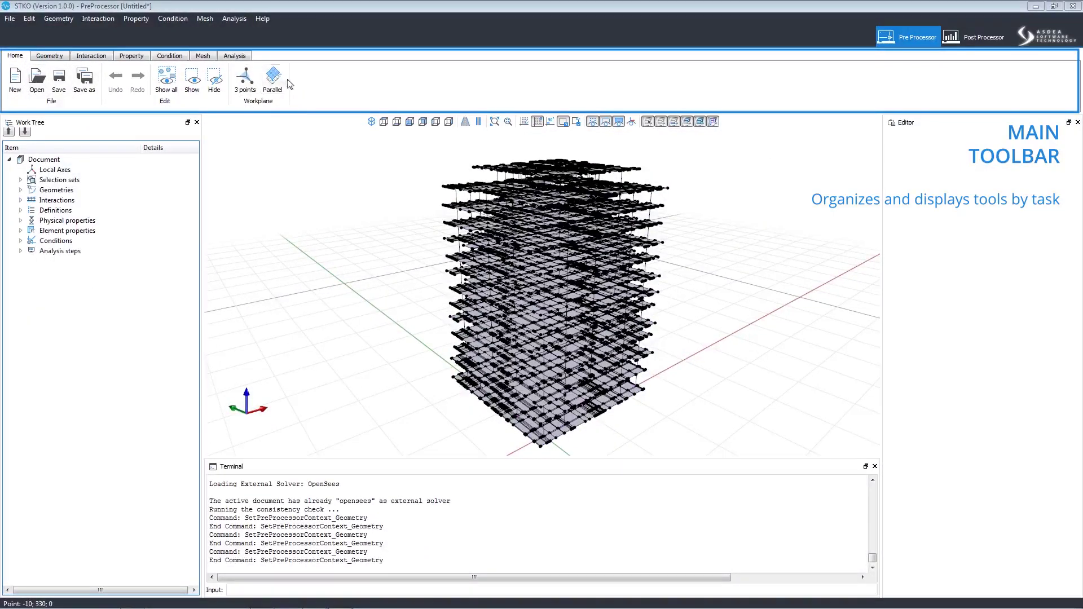
- Tour the Geometry, Interaction, Property, Condition, Mesh and Analysis ribbon tabs, then show the File menu
click(47, 55)
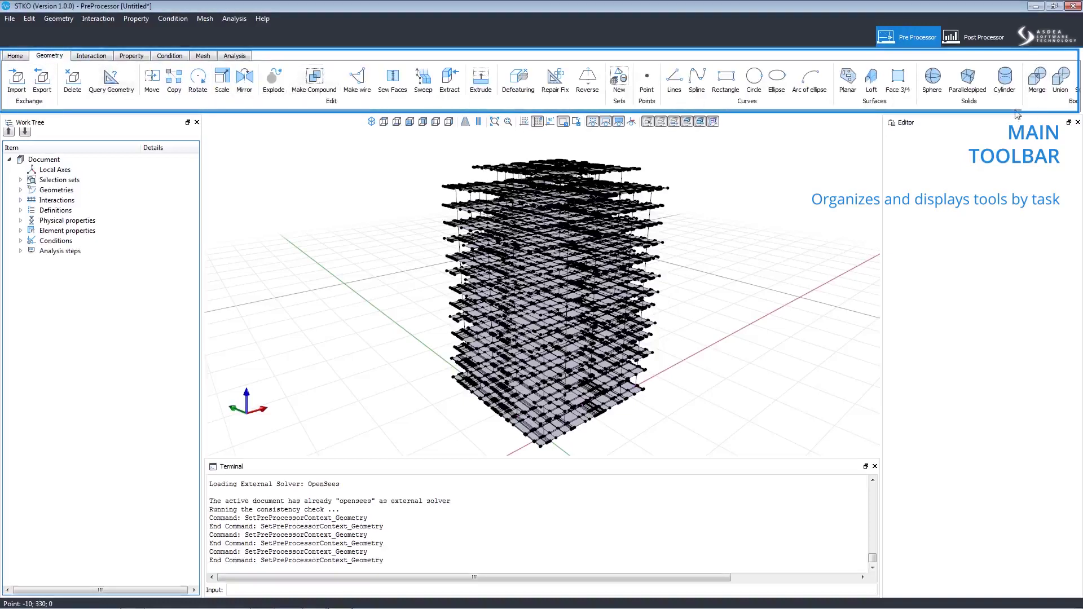
drag(1023, 110, 1073, 105)
click(91, 58)
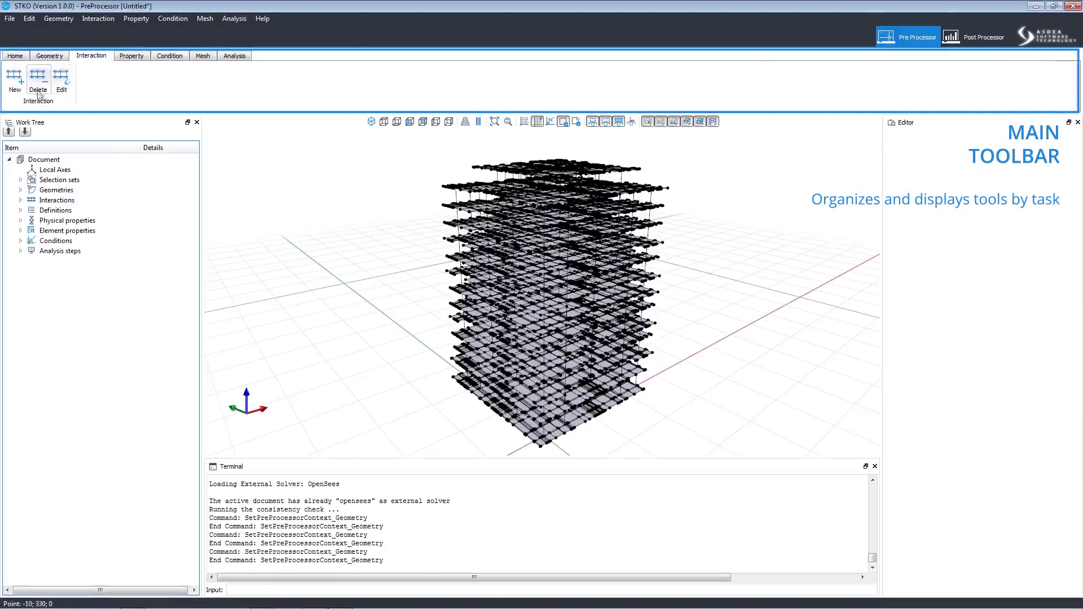
click(140, 58)
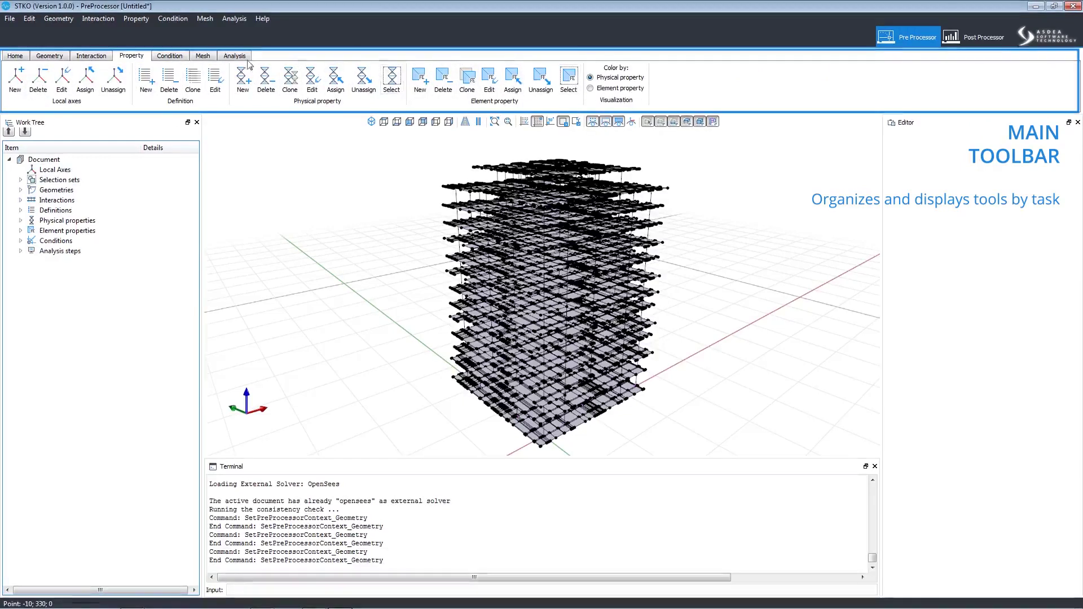
click(166, 57)
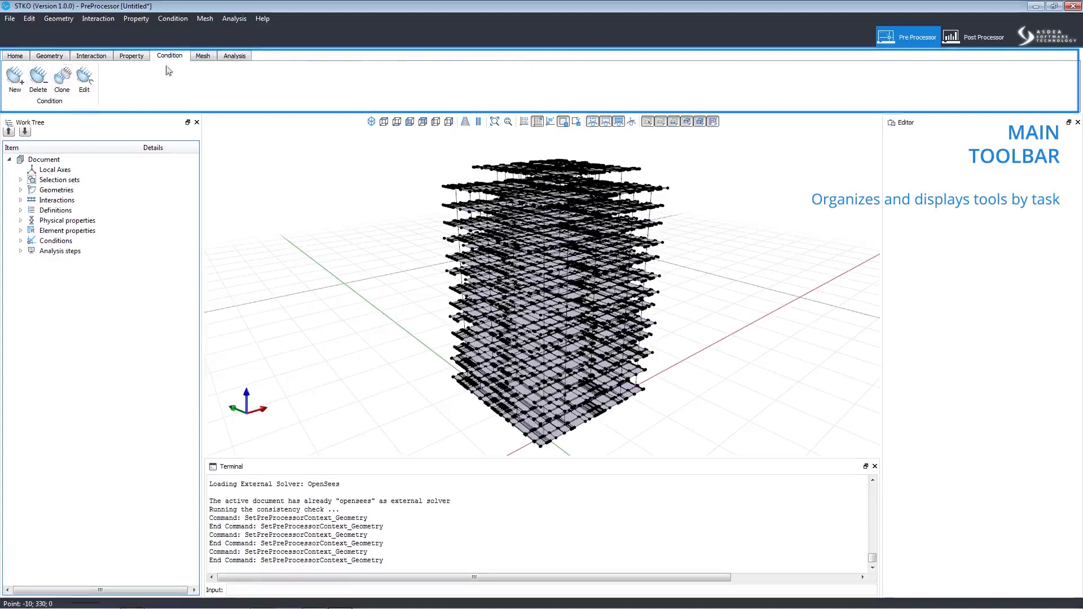
click(202, 58)
click(231, 58)
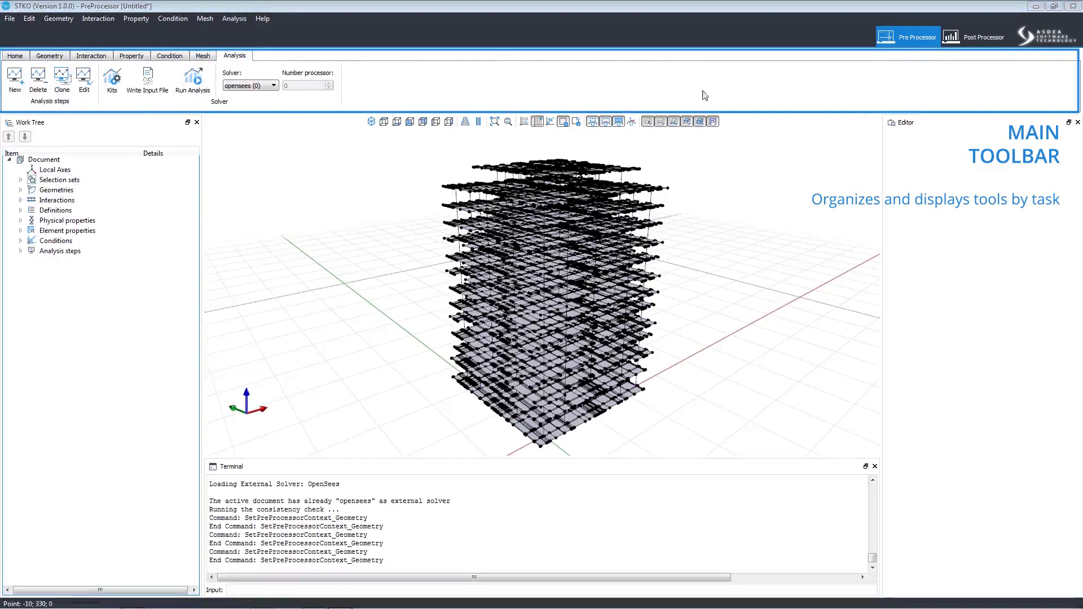
click(14, 56)
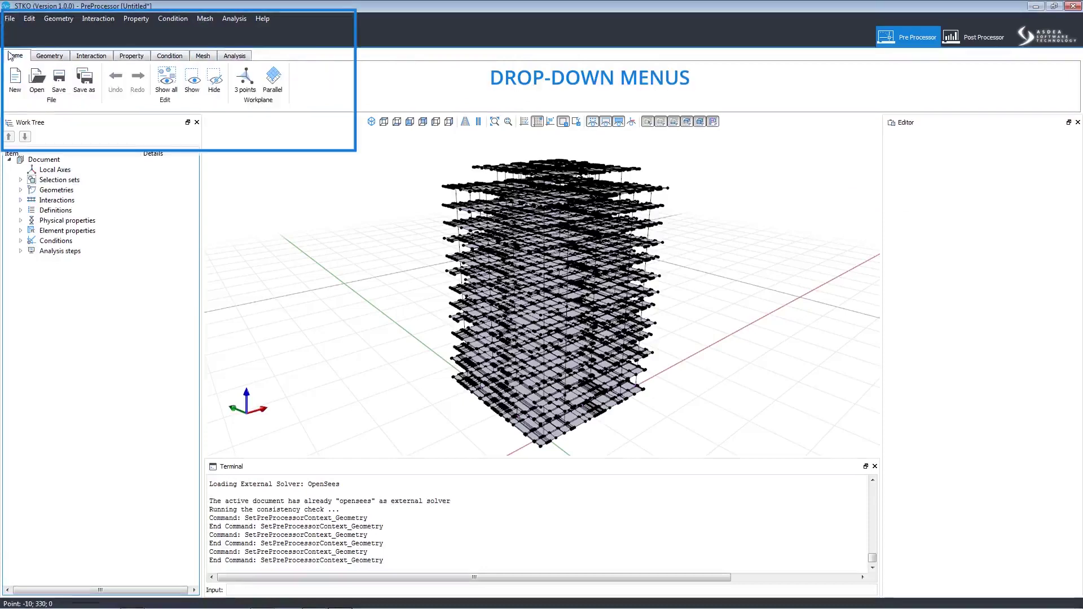
click(9, 18)
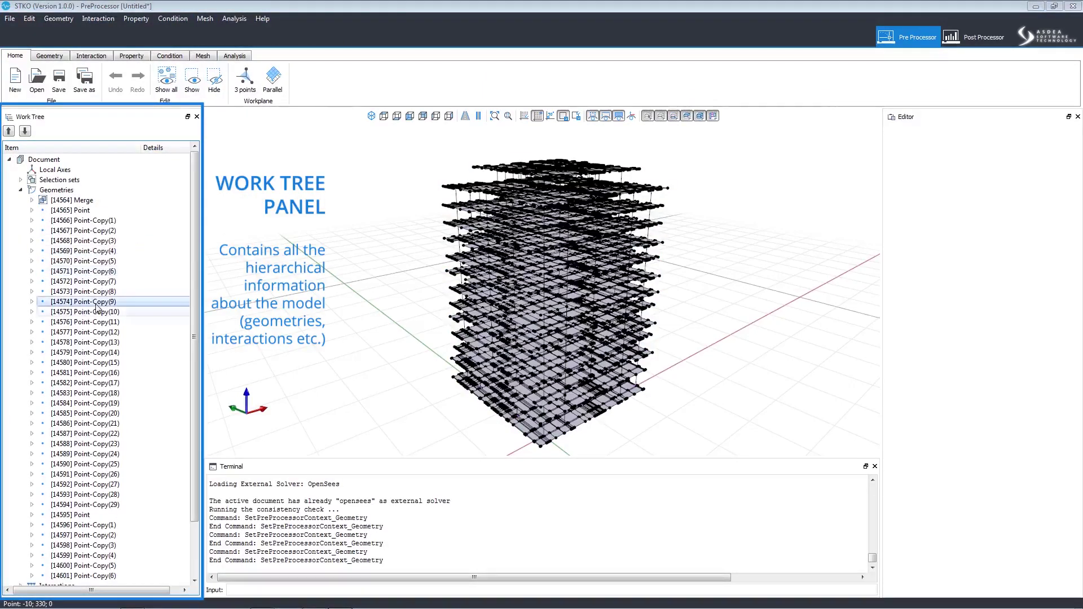
- Select all elements assigned the 30*30 physical property, browse another beam section, then collapse the list
click(19, 191)
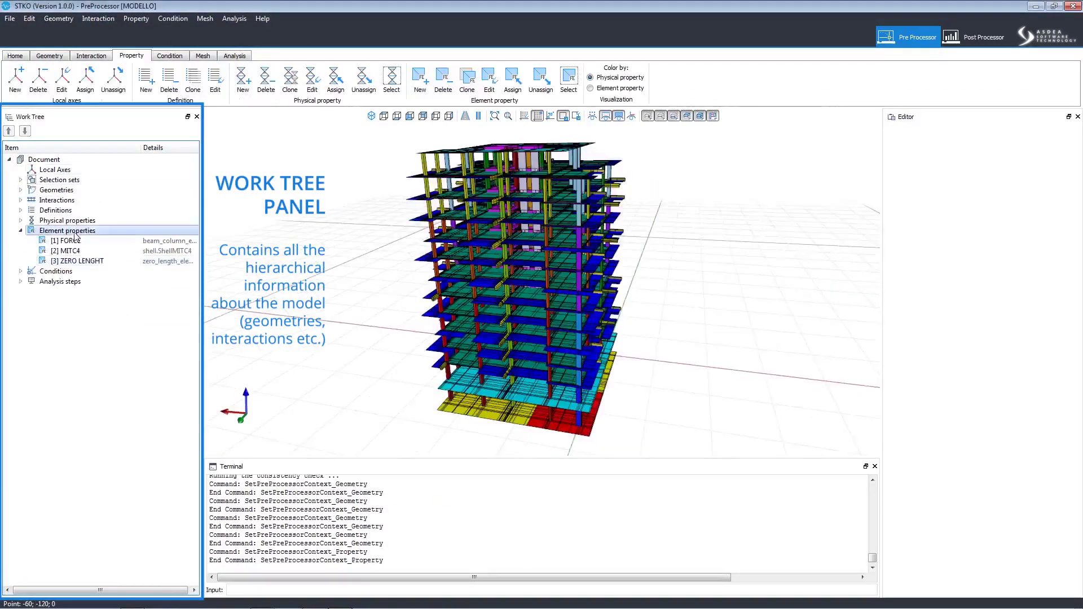
click(20, 220)
click(81, 231)
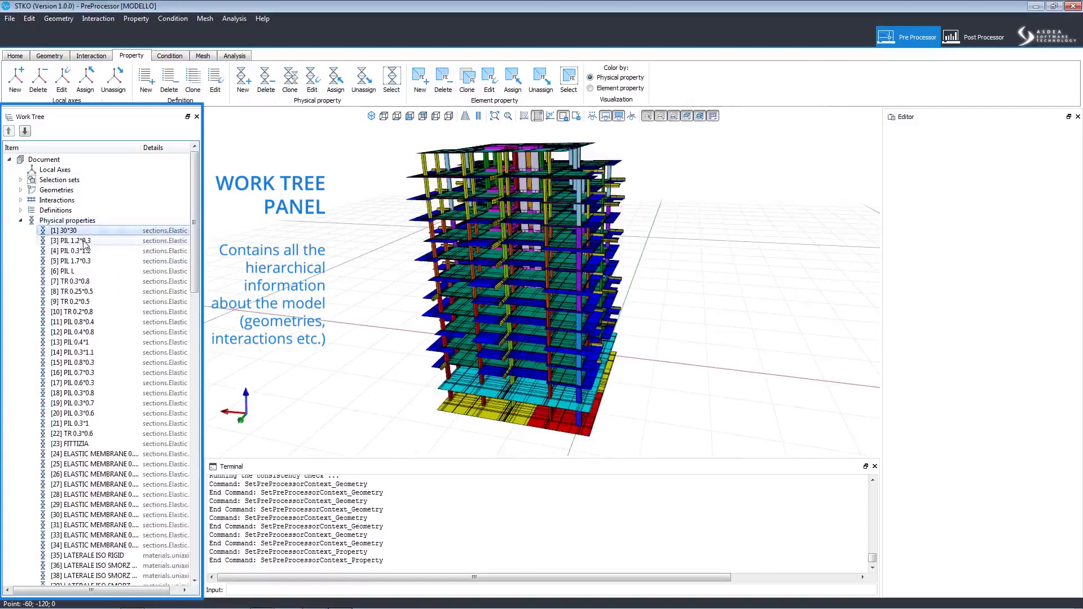
click(85, 232)
right_click(85, 232)
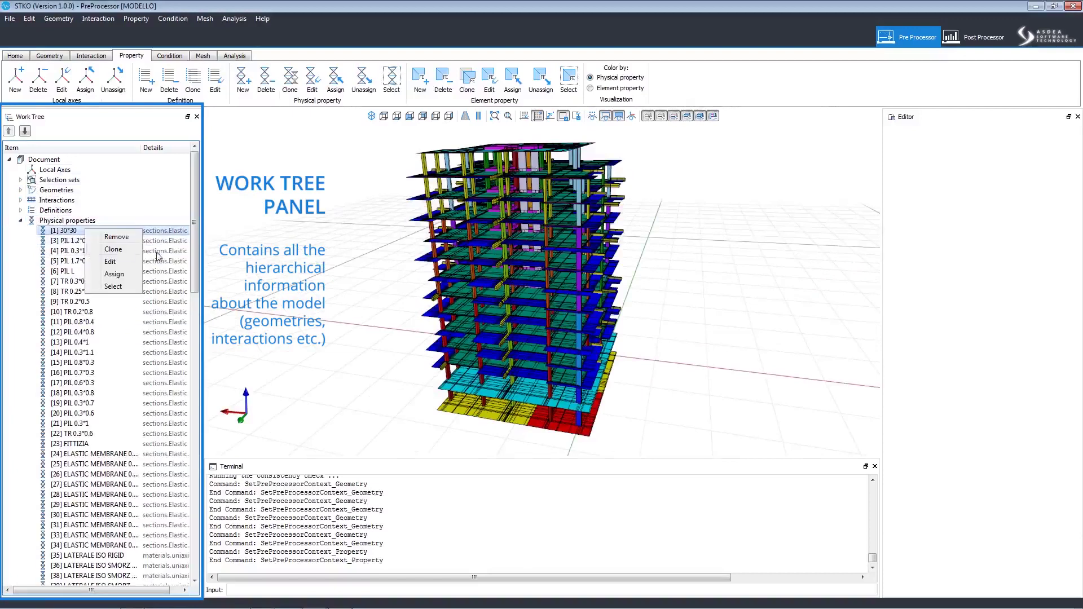
click(112, 286)
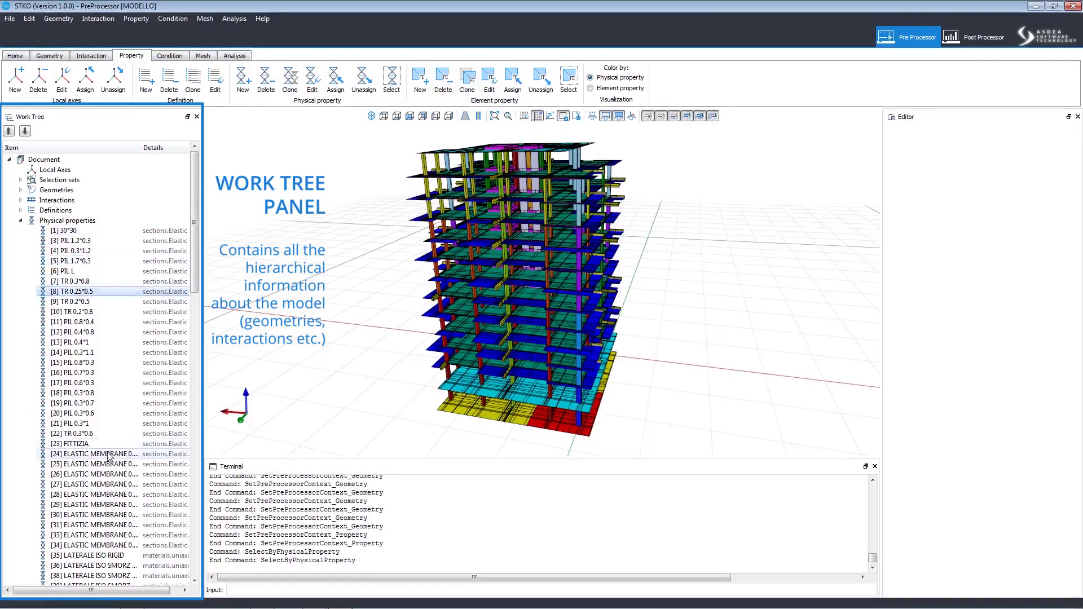
click(85, 434)
scroll(101, 339, down, 7)
scroll(102, 380, down, 8)
scroll(106, 479, down, 8)
scroll(197, 507, down, 6)
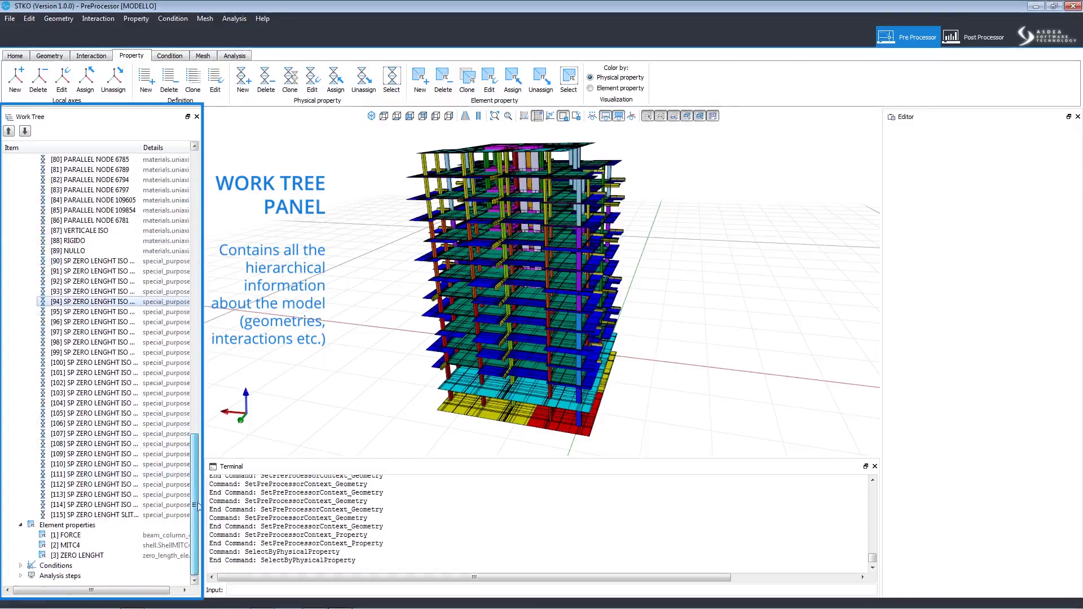
scroll(193, 506, up, 15)
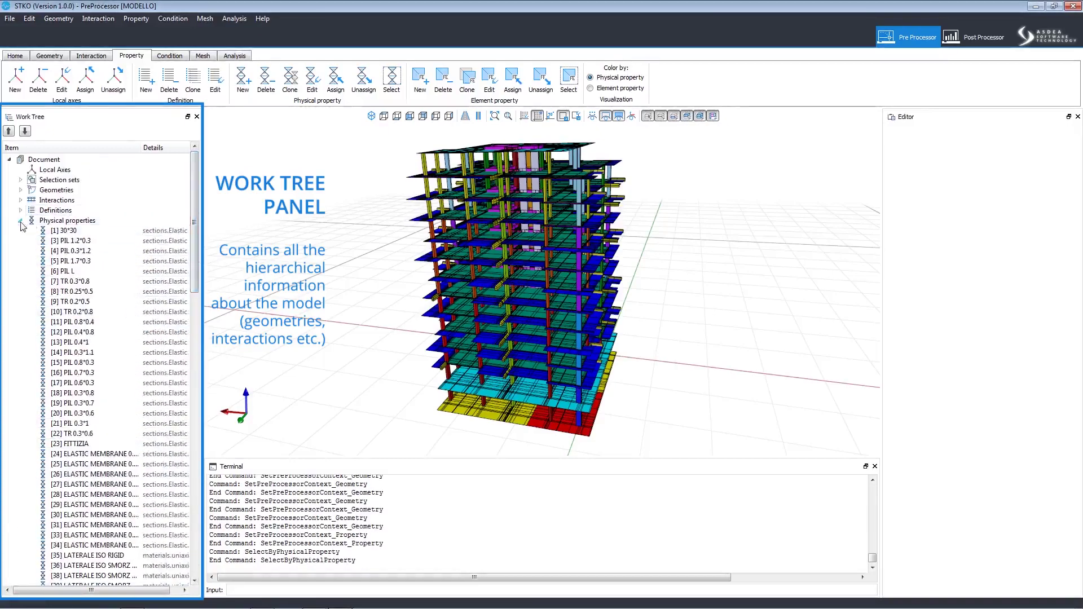
click(20, 220)
- Orbit the building to a frontal view and colour it by Element property
middle_drag(651, 436, 612, 446)
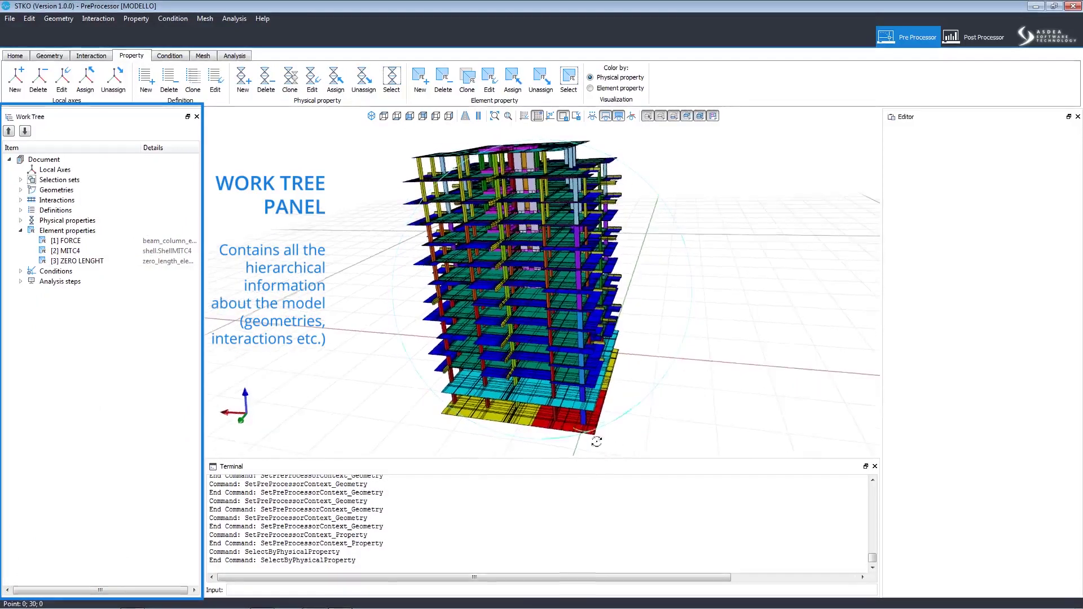
mouse_move(612, 446)
middle_down()
mouse_move(582, 430)
mouse_move(535, 433)
mouse_move(554, 453)
middle_up()
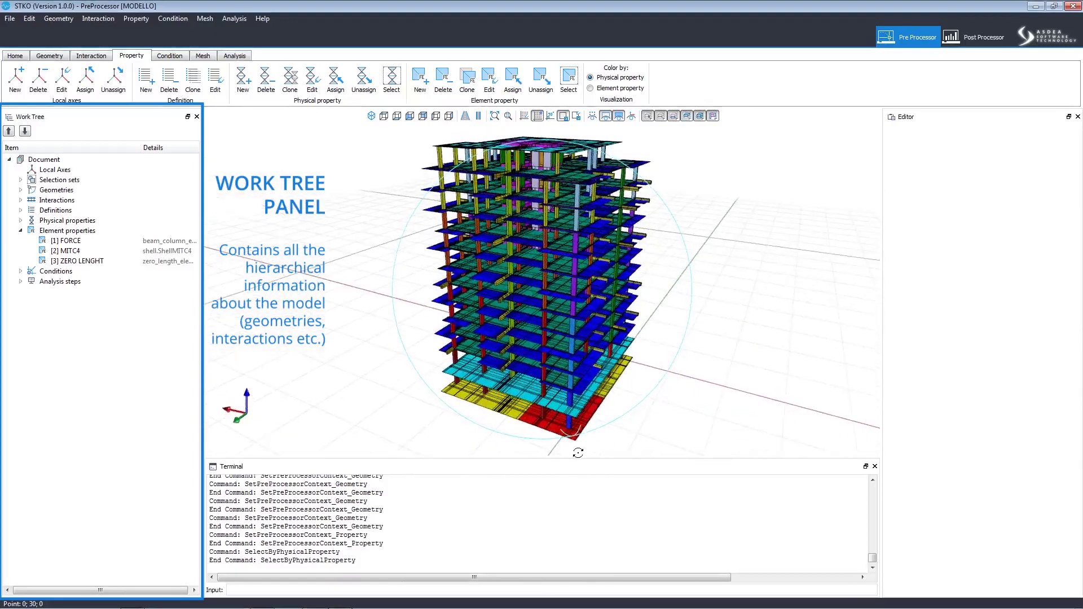
middle_drag(554, 453, 581, 448)
click(591, 89)
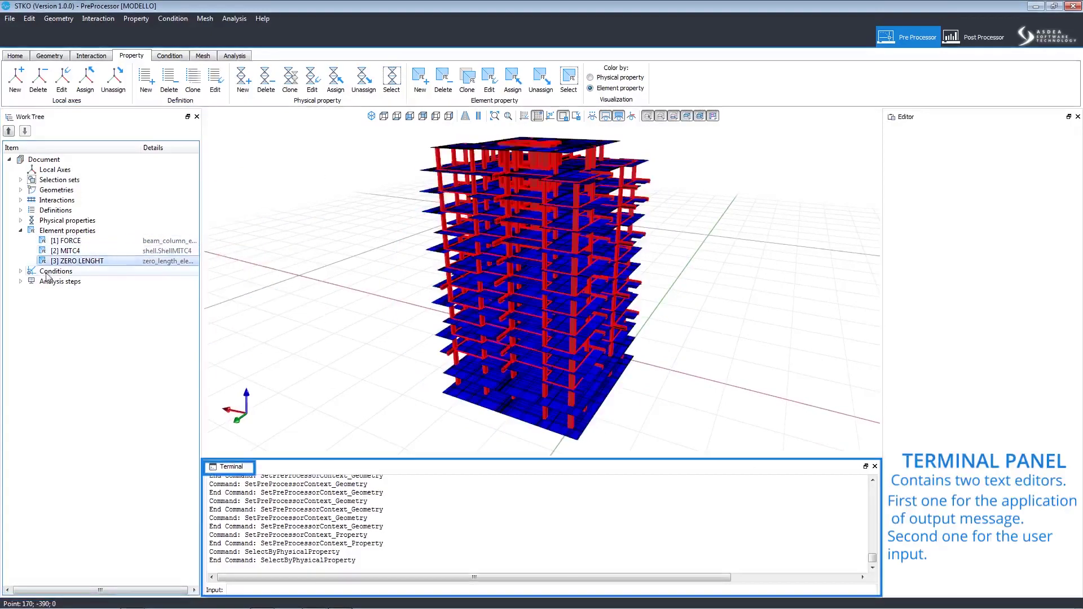
- Expand the Conditions list and switch to the Condition ribbon
click(21, 271)
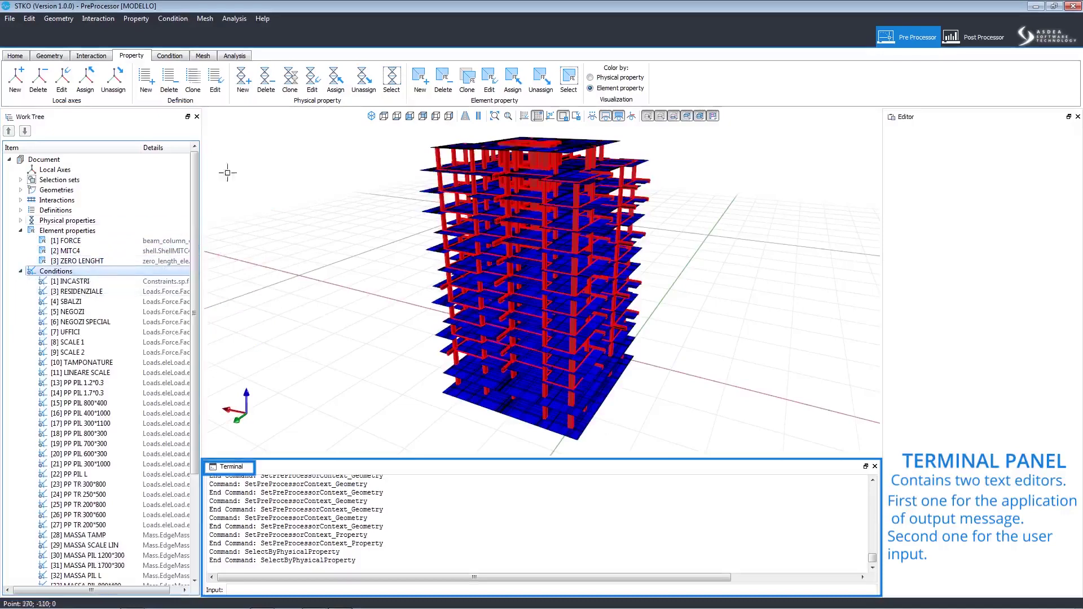
click(168, 57)
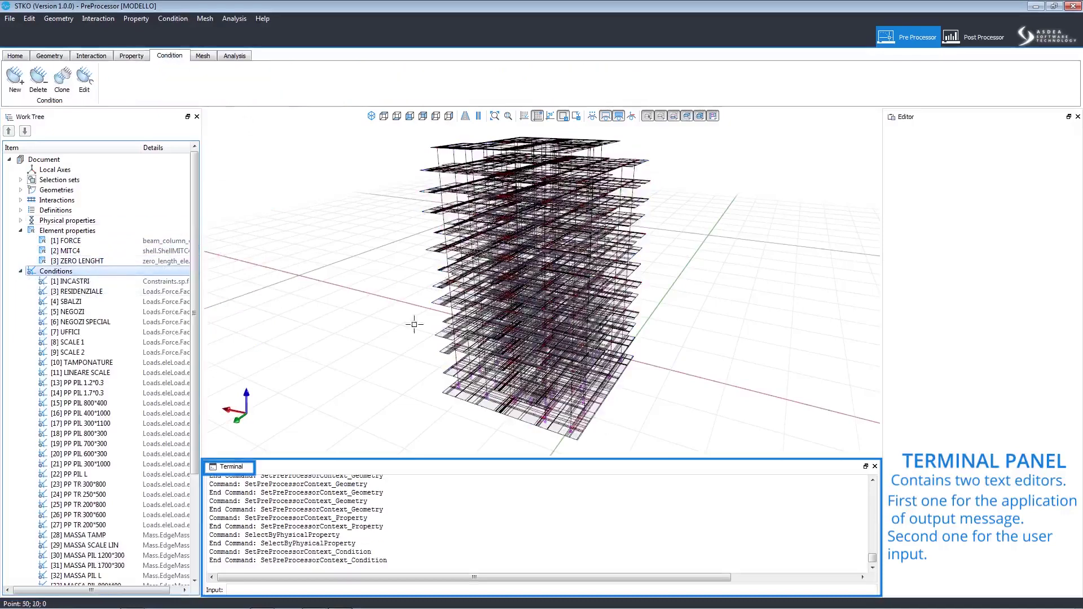
scroll(538, 347, up, 2)
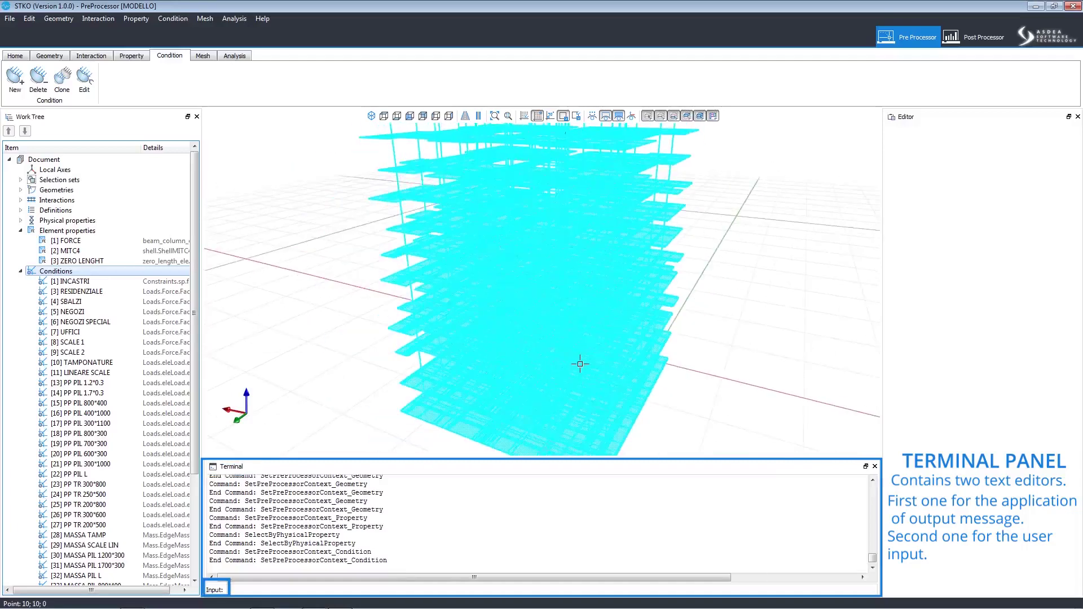
scroll(581, 364, down, 2)
scroll(600, 177, up, 2)
scroll(708, 173, up, 2)
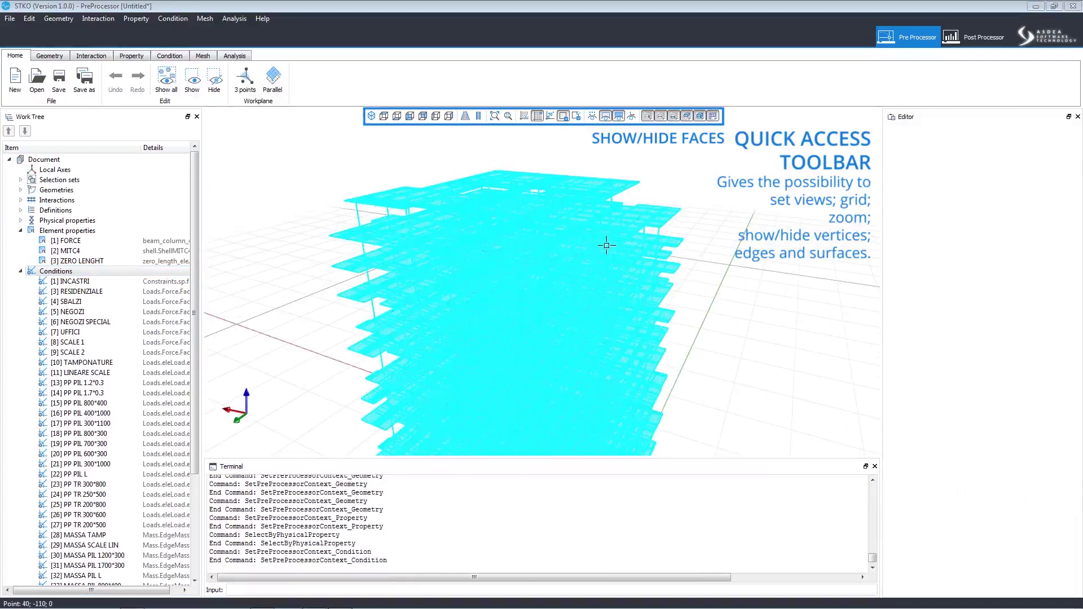
scroll(606, 246, up, 1)
- Toggle faces and edges off, collapse Element properties, and display vertices as points
click(606, 117)
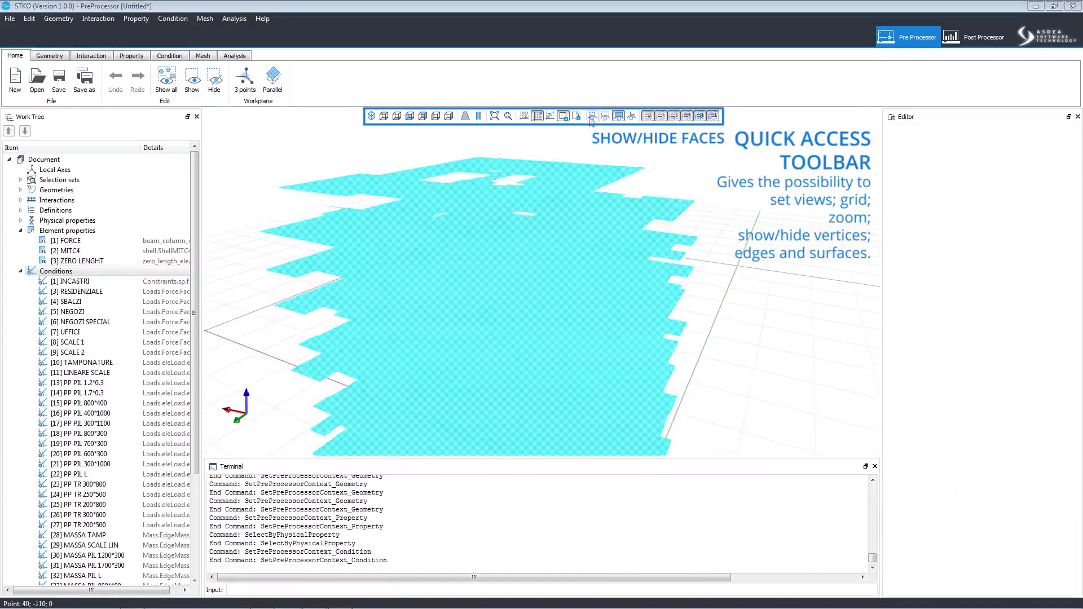
click(617, 116)
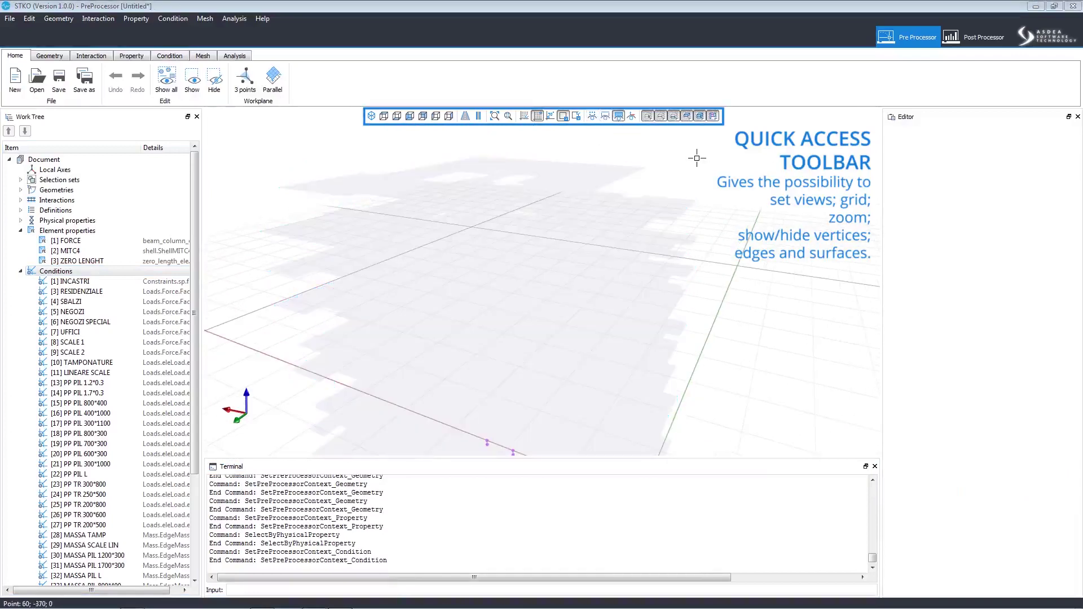
click(605, 116)
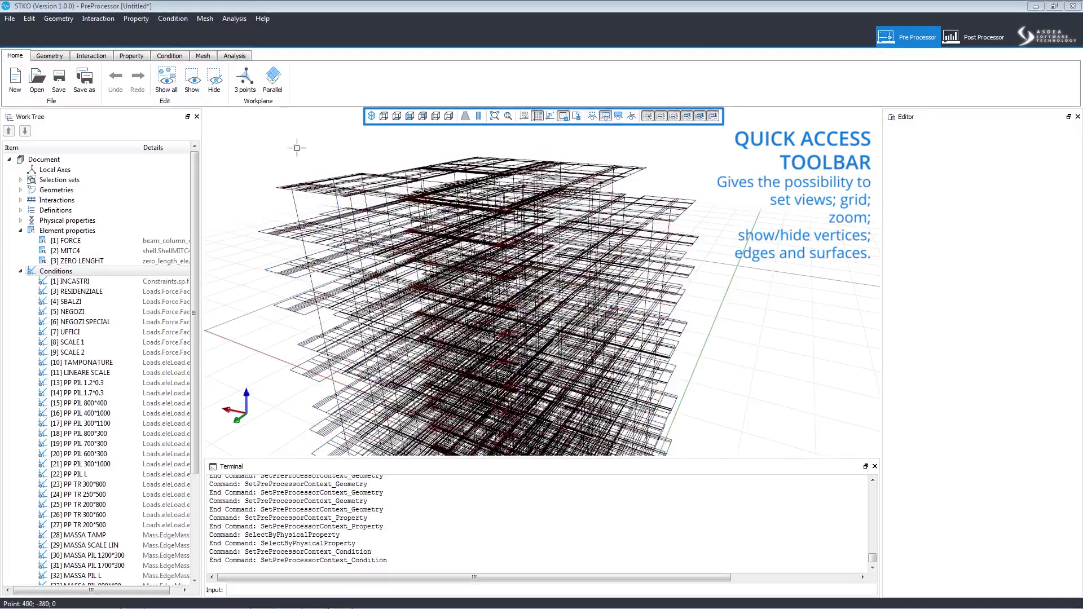
click(20, 230)
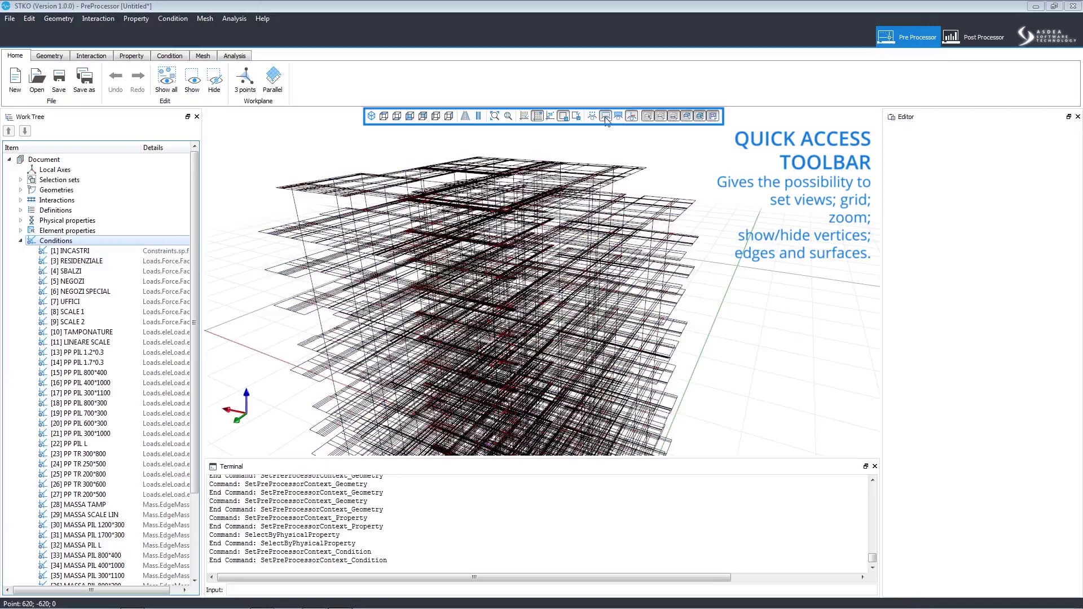
click(606, 118)
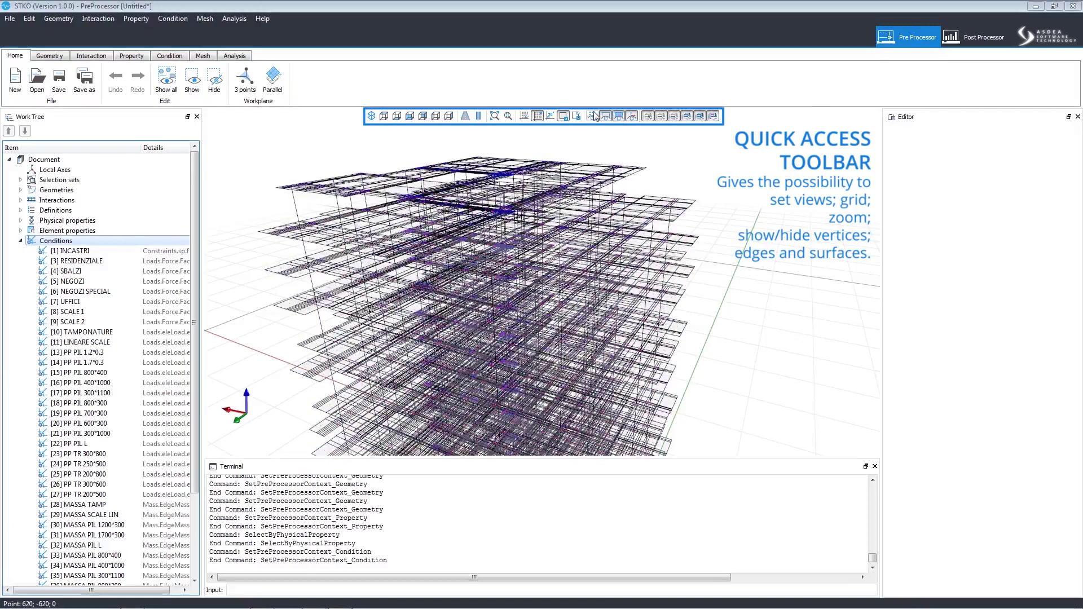
click(593, 116)
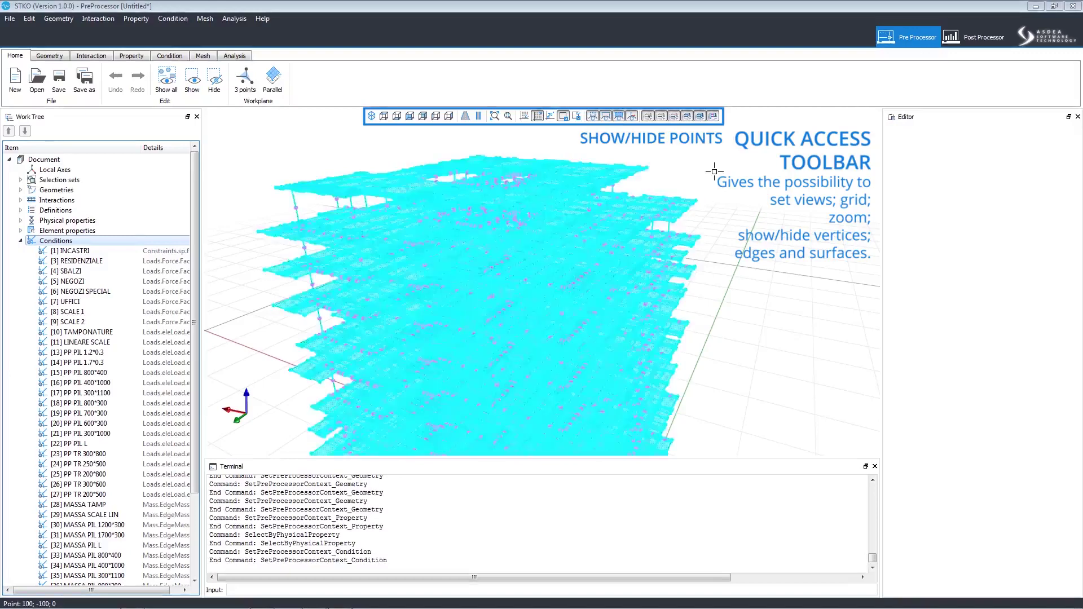
scroll(714, 186, down, 5)
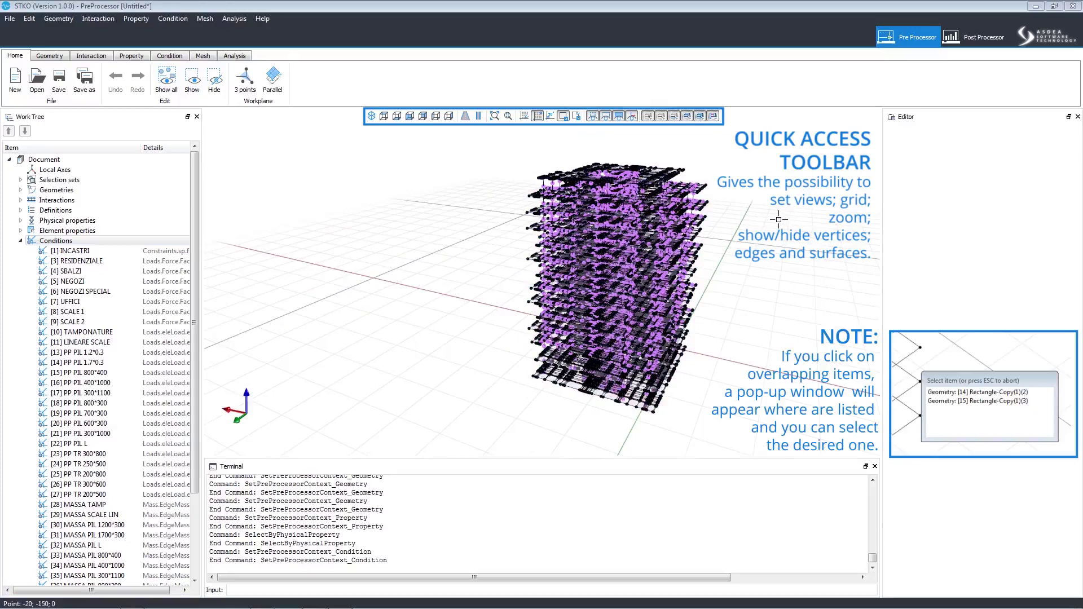
scroll(827, 247, up, 2)
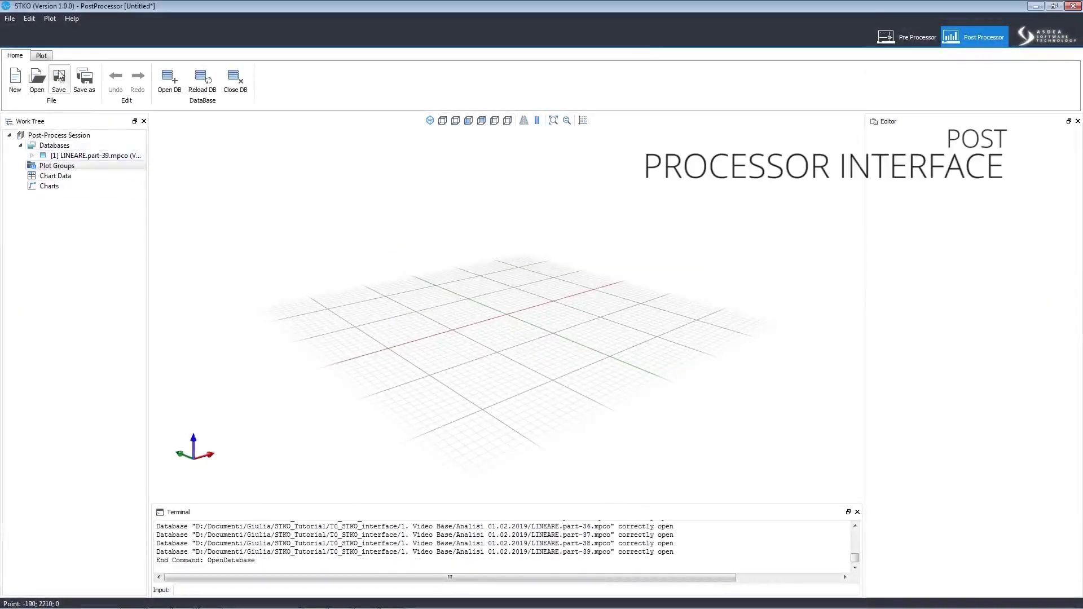
- Add a new plot group on the Plot tab and create a Deformed Shape plot in it
click(41, 55)
click(28, 79)
click(87, 176)
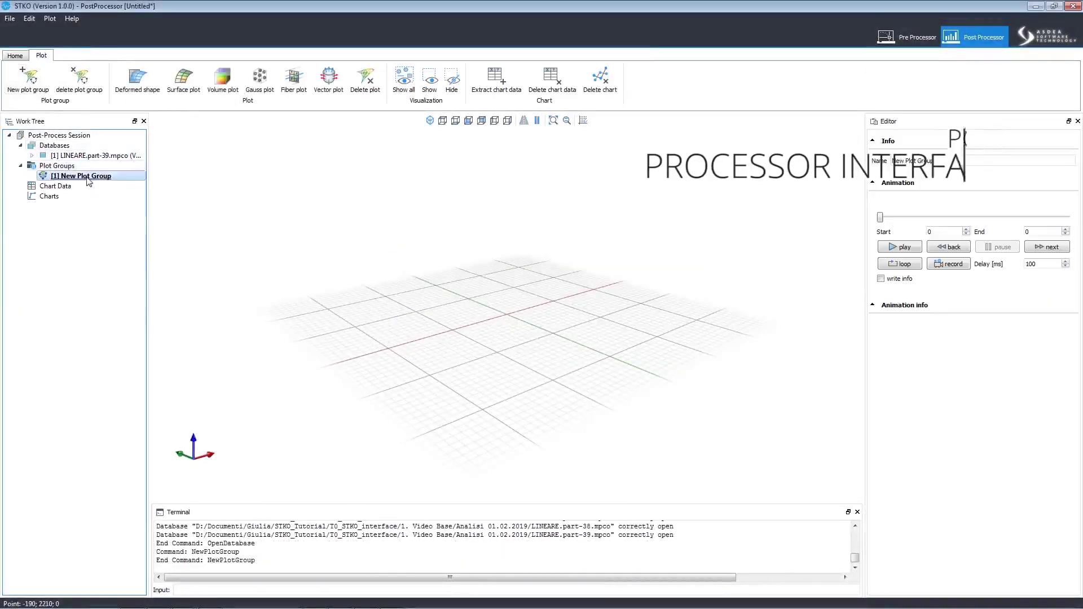
click(133, 78)
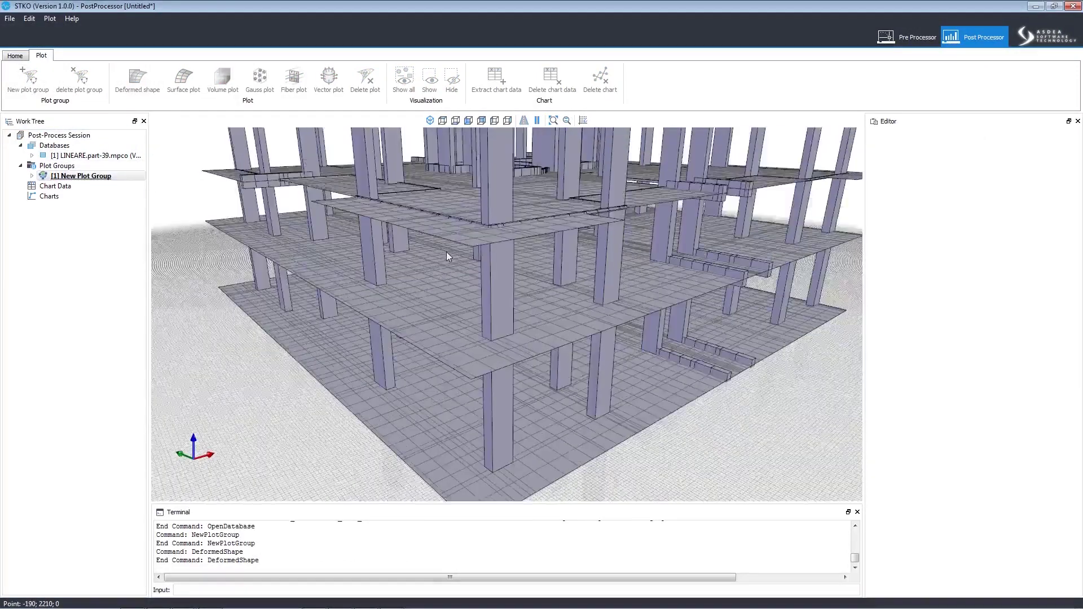
scroll(536, 333, down, 2)
scroll(561, 377, down, 2)
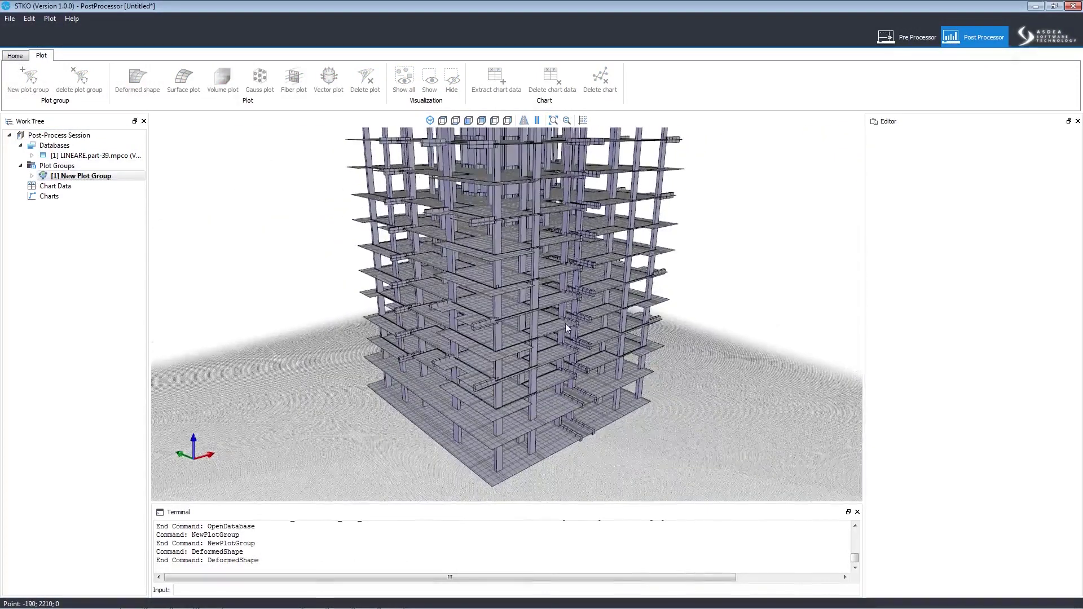
scroll(565, 324, down, 1)
scroll(567, 321, down, 1)
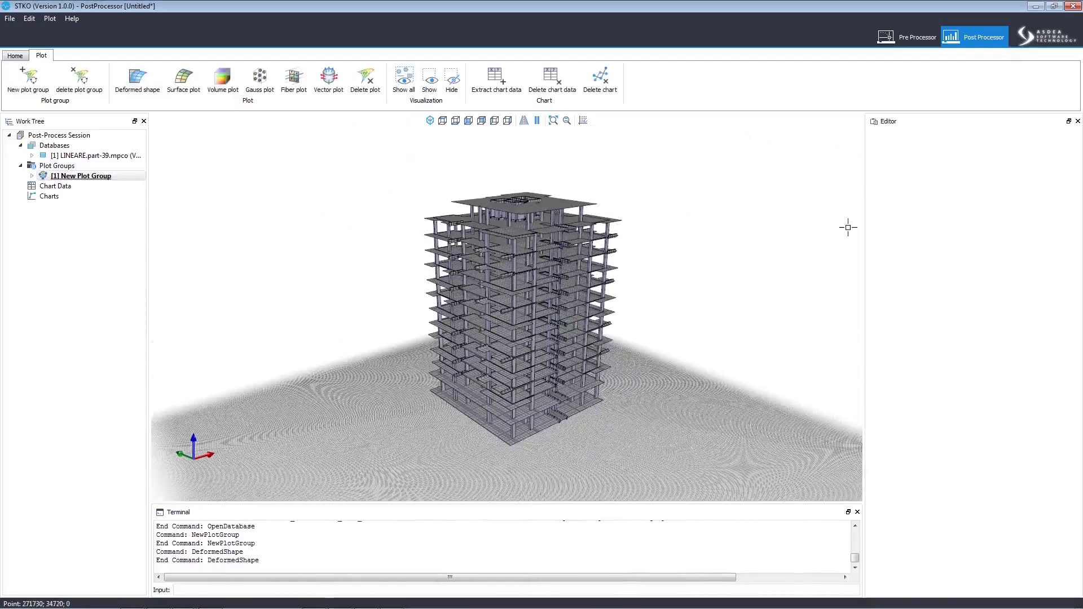
- Set the Deformed Shape plot's deformation to Displacement with a scale of 100
click(31, 176)
click(106, 187)
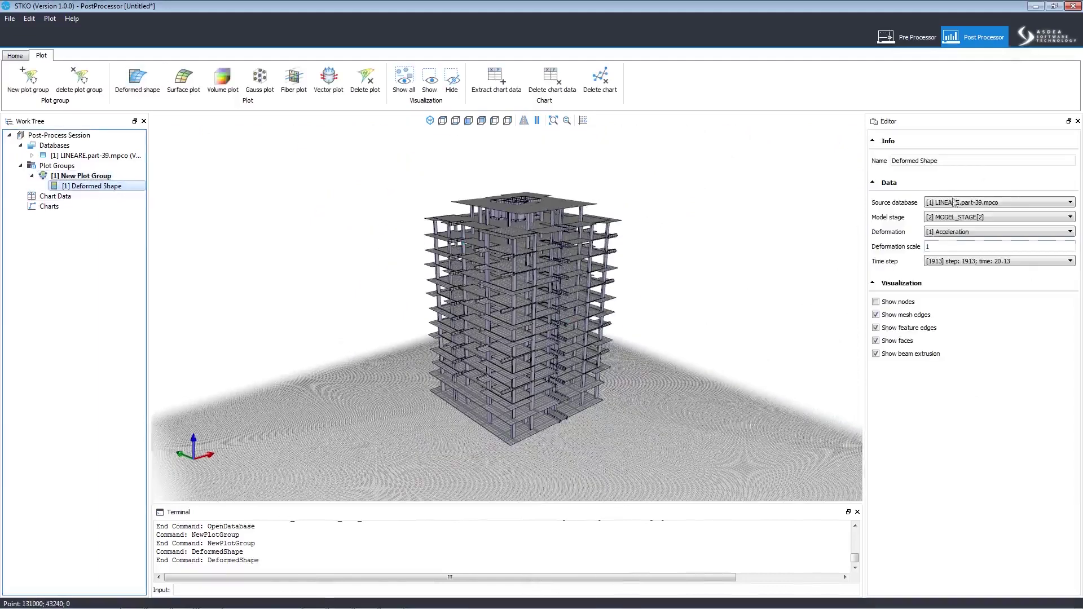
double_click(957, 245)
text(100)
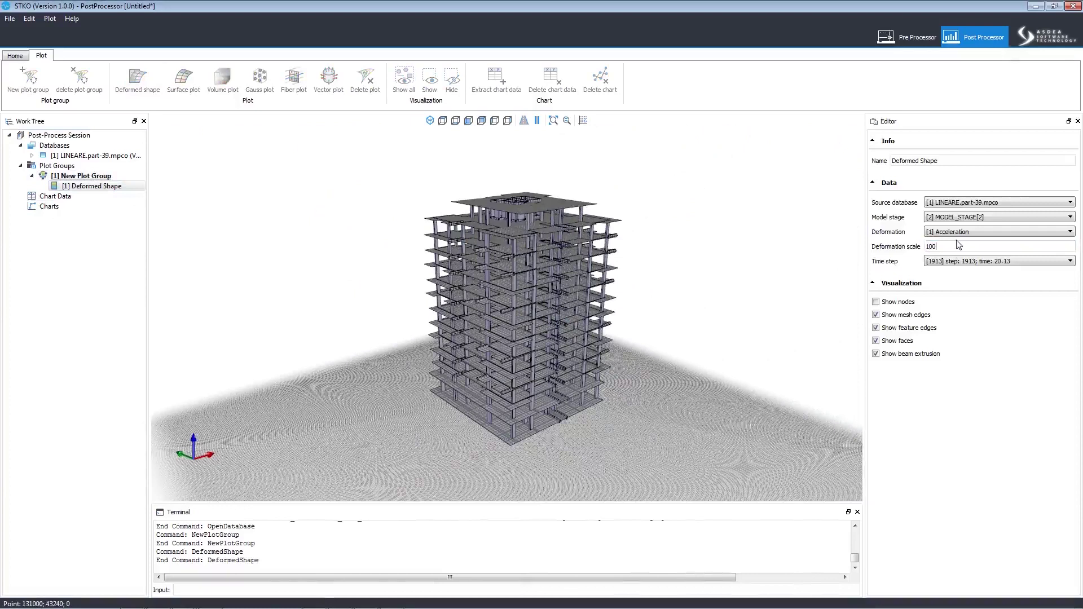
click(994, 231)
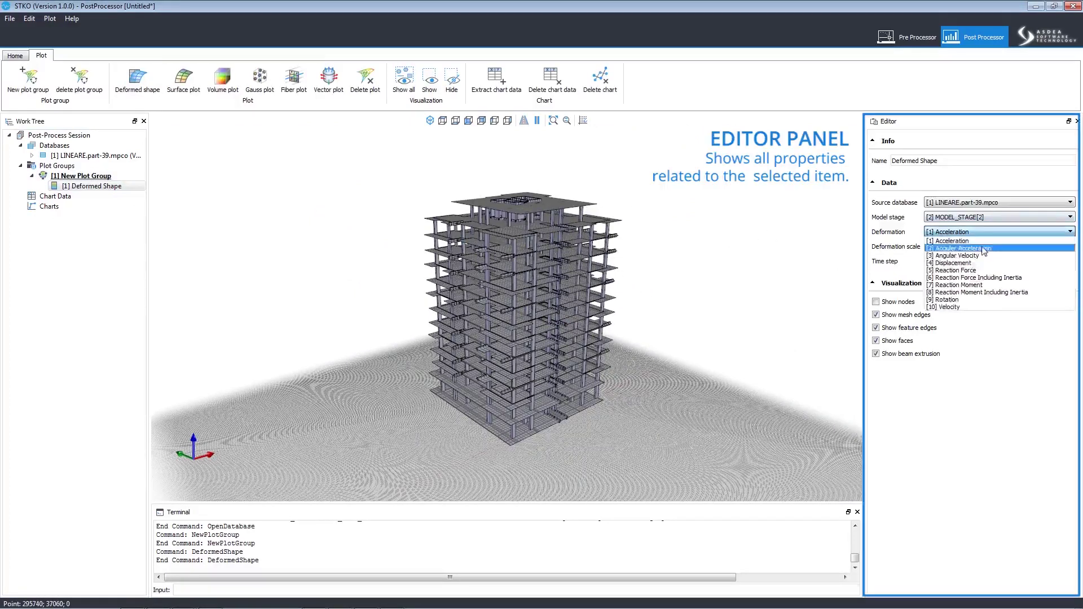
click(973, 269)
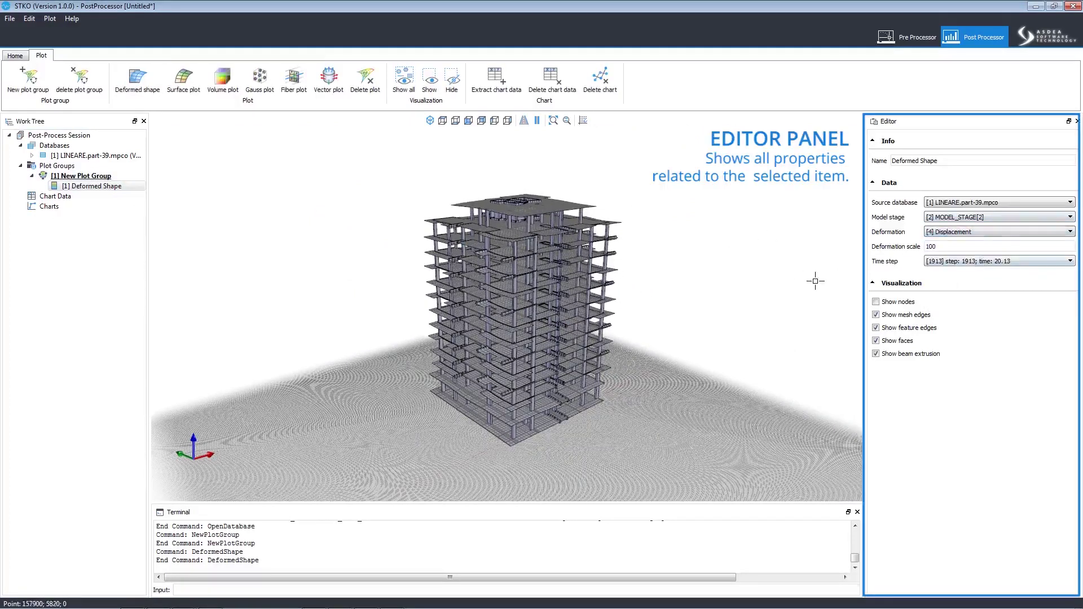
key(Tab)
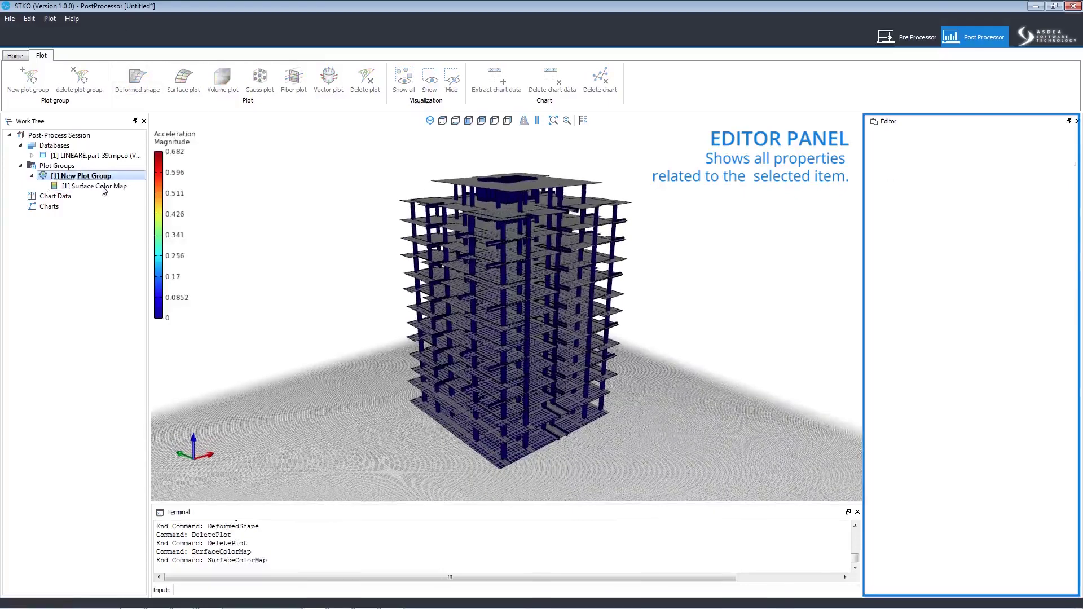
- Set the Surface Color Map's deformation and colour result both to Displacement
click(104, 185)
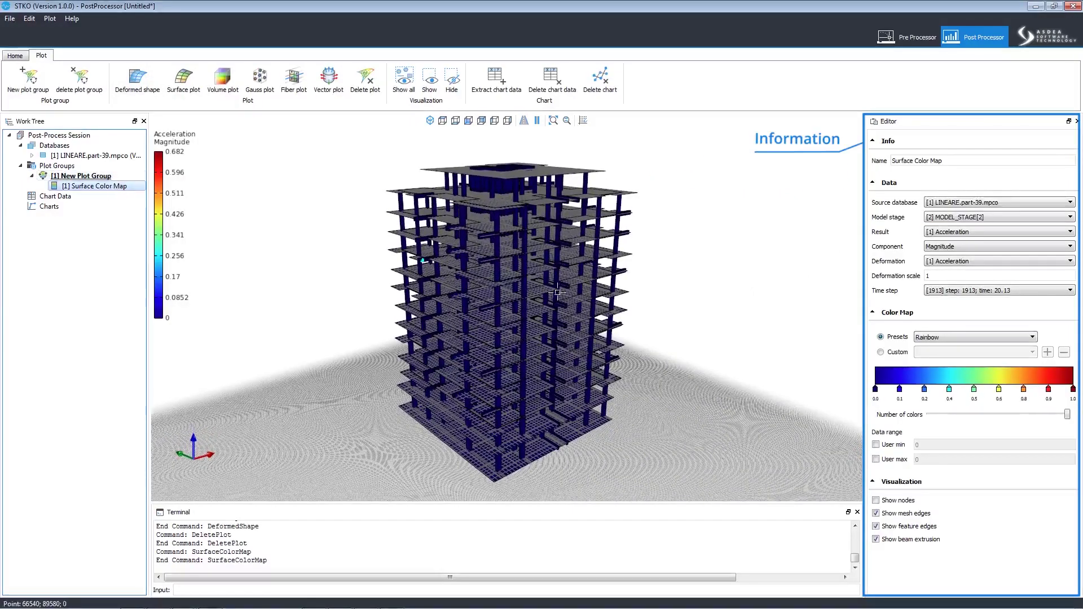
click(999, 261)
click(975, 292)
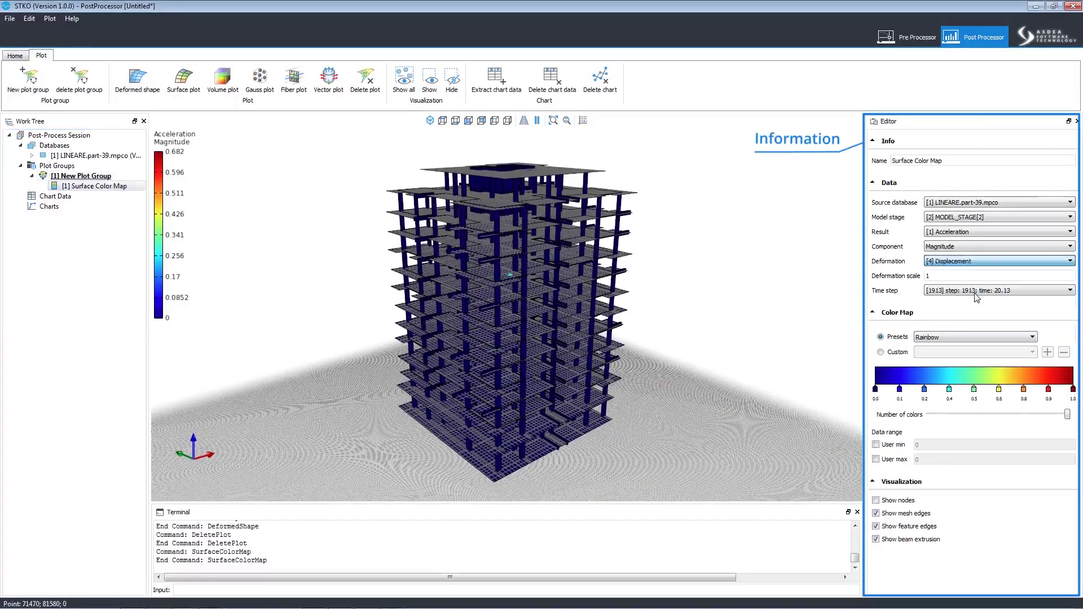
click(962, 218)
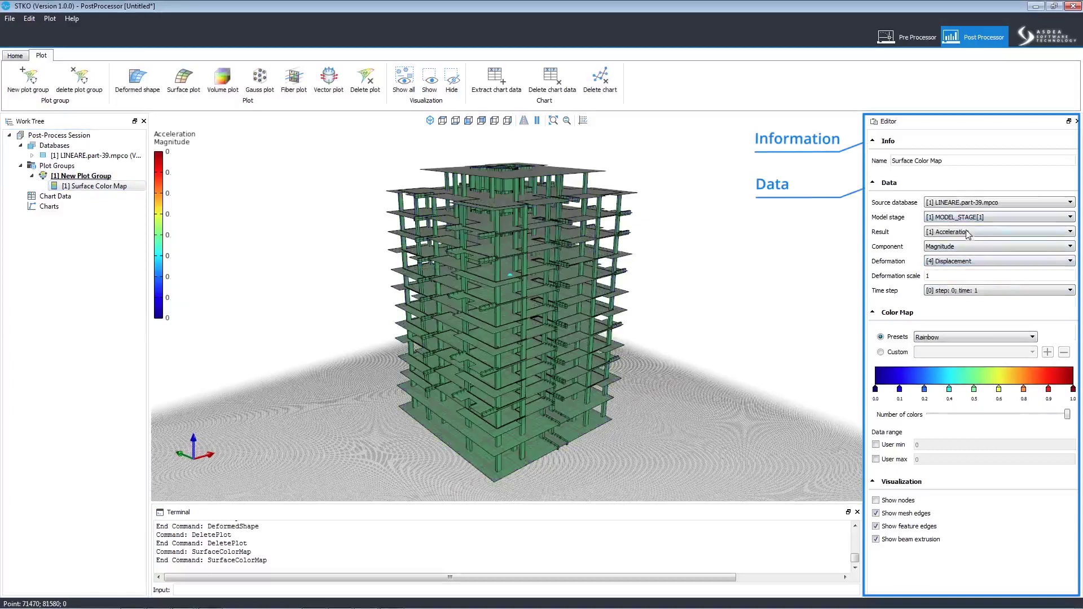
click(968, 232)
click(971, 270)
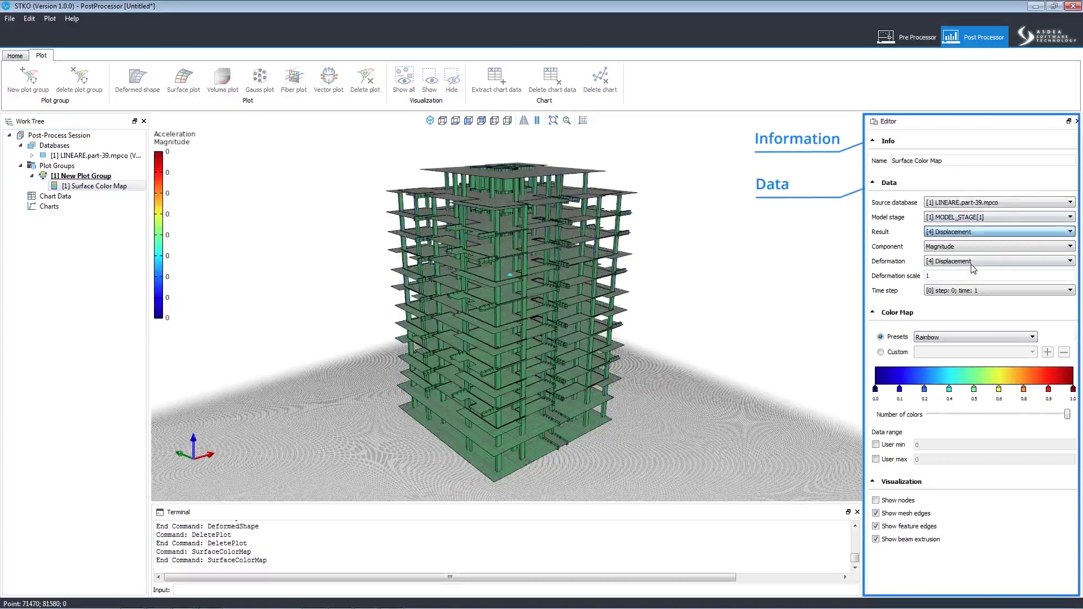
- Colour by the vertical Uz displacement component and hide the mesh edges
click(987, 260)
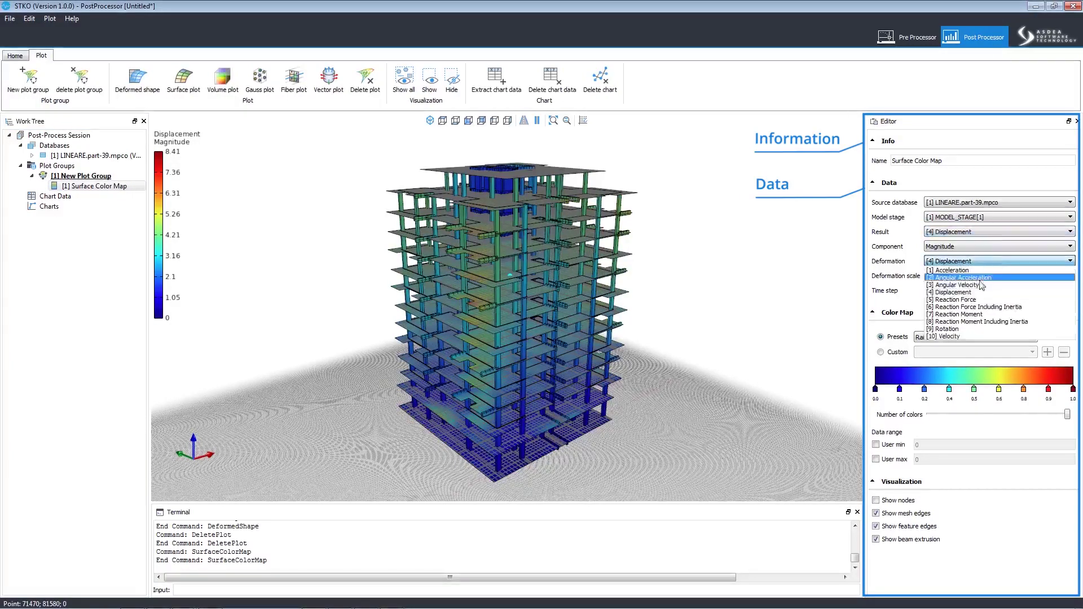
click(972, 290)
click(962, 247)
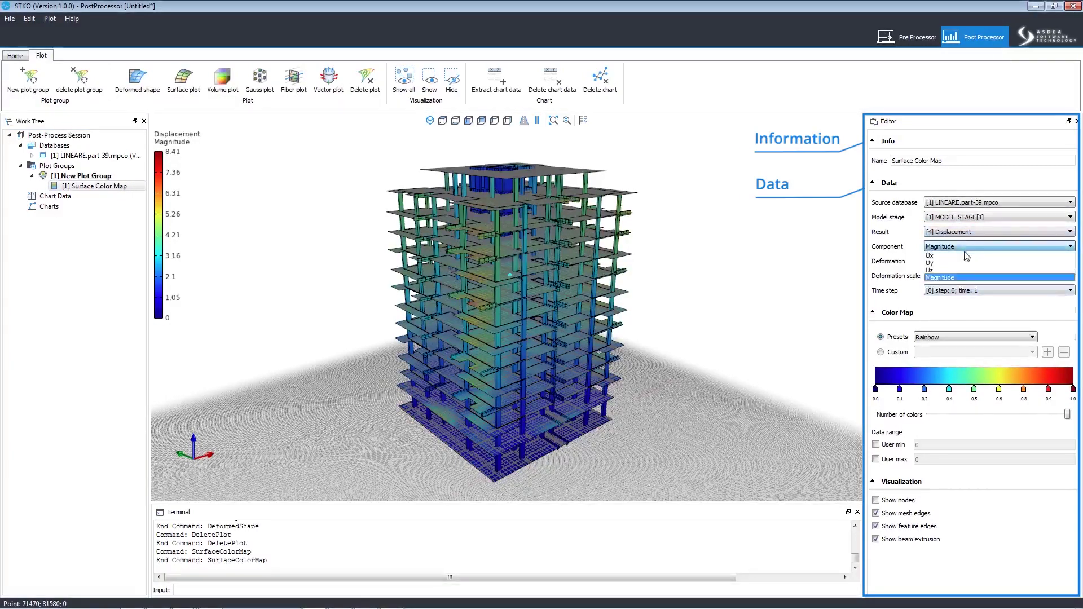
click(965, 261)
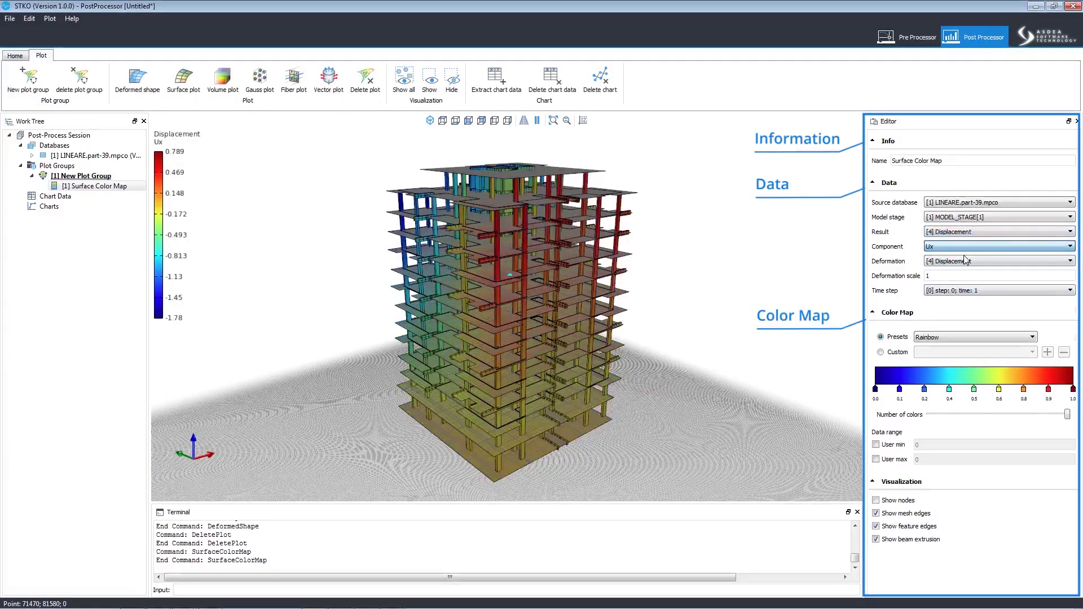
click(962, 244)
click(962, 271)
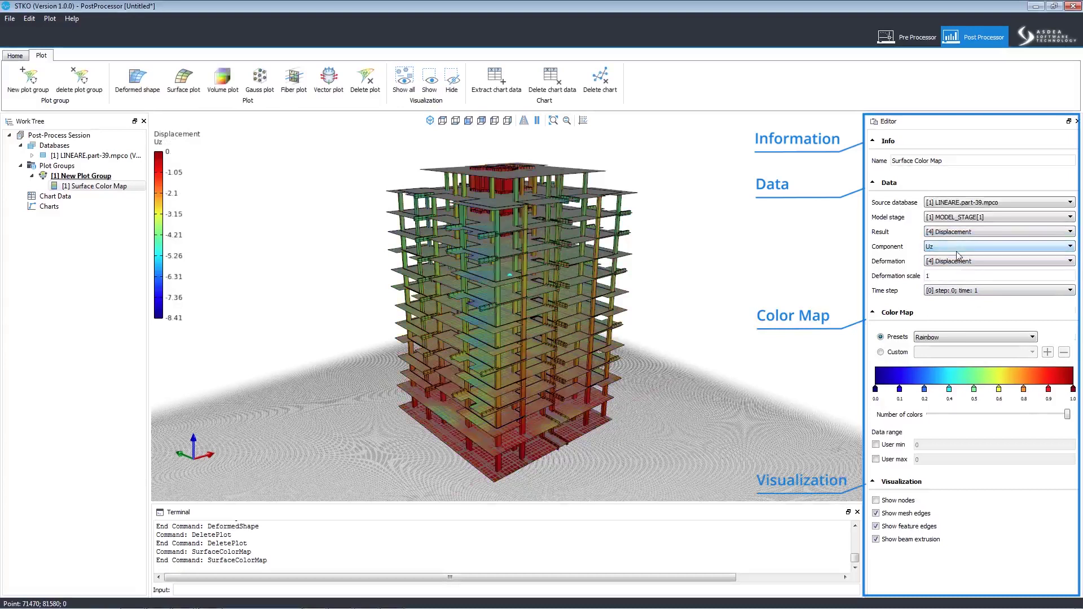
click(875, 514)
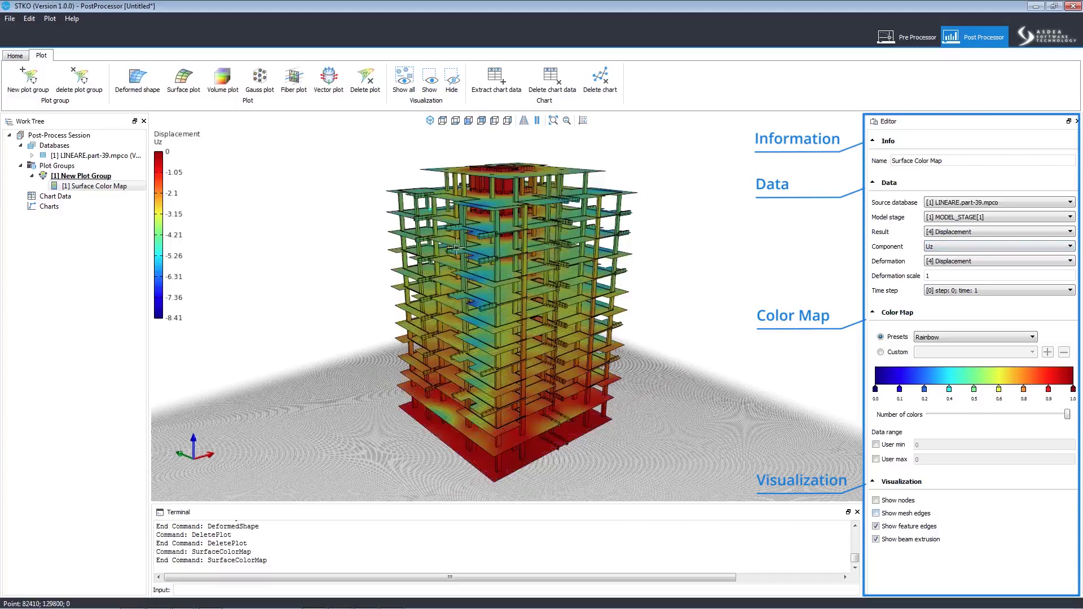
- Show model stage 2 results at time step 807
click(980, 291)
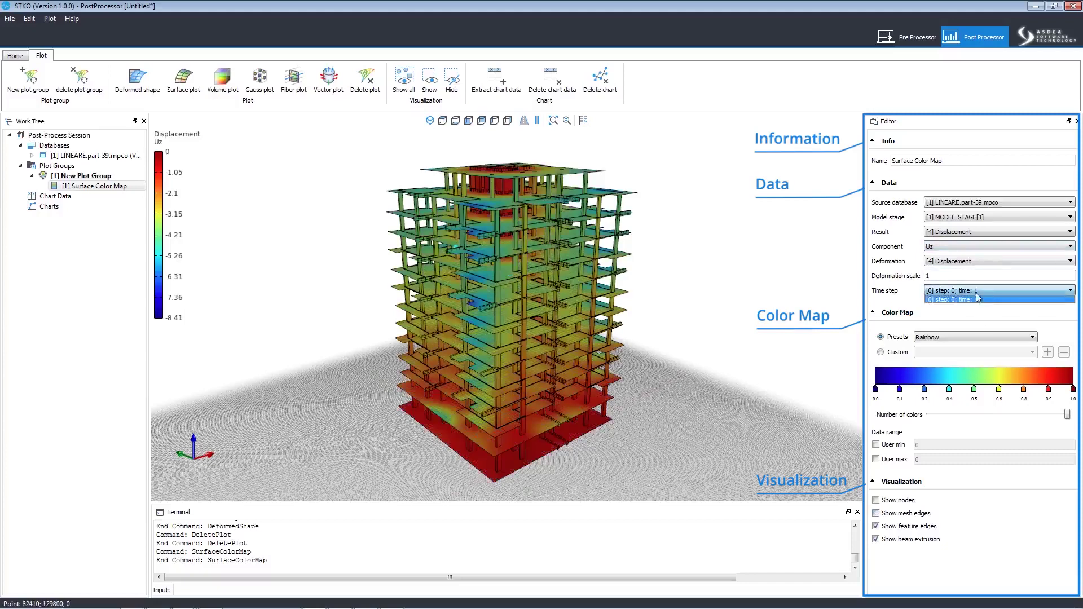
click(978, 299)
click(963, 218)
click(967, 237)
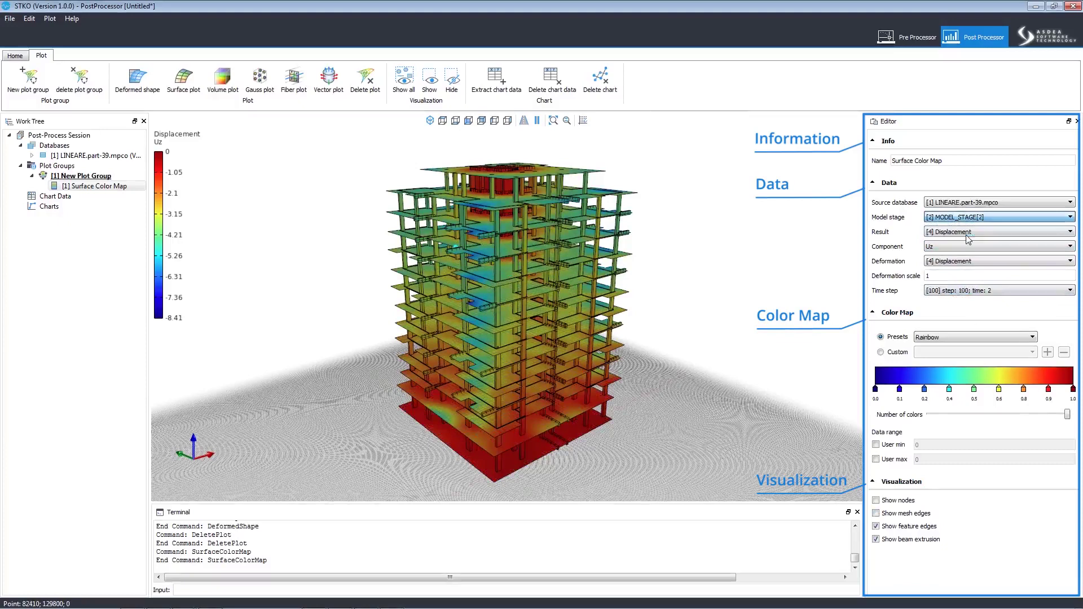
click(967, 291)
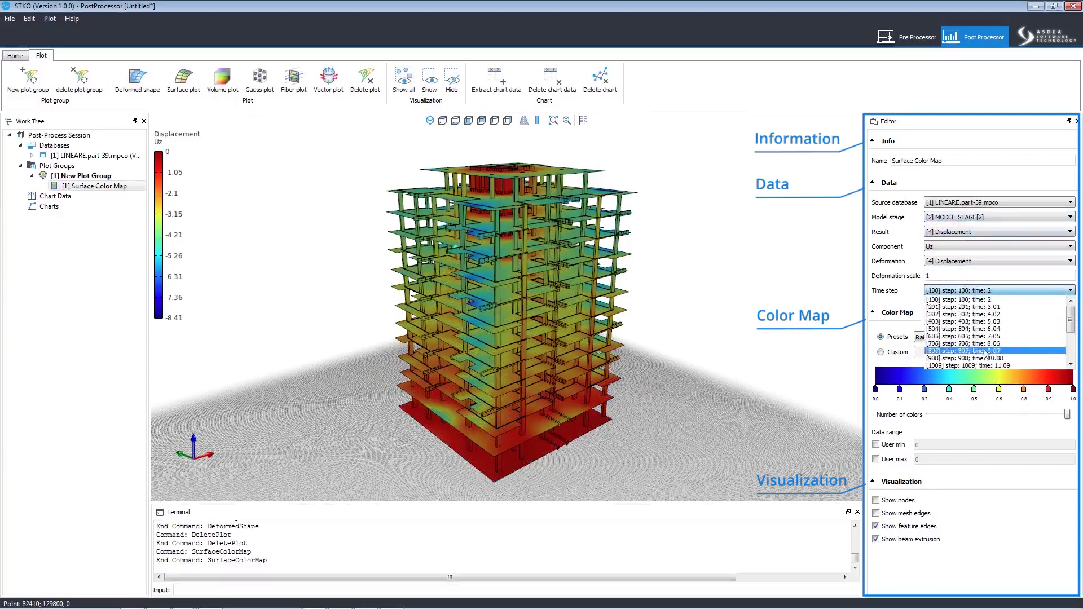
click(987, 351)
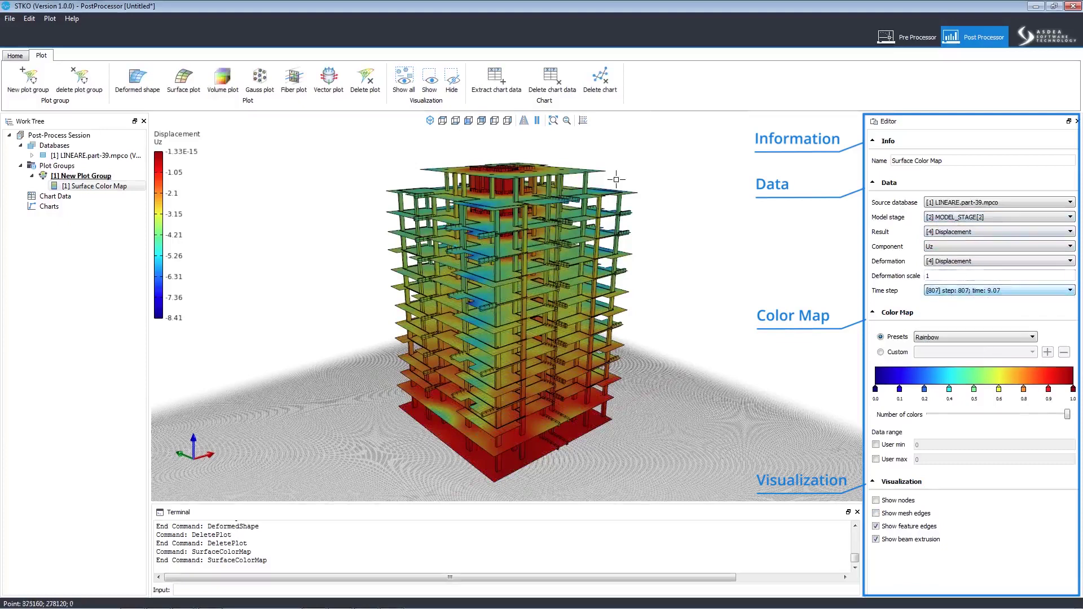
click(104, 188)
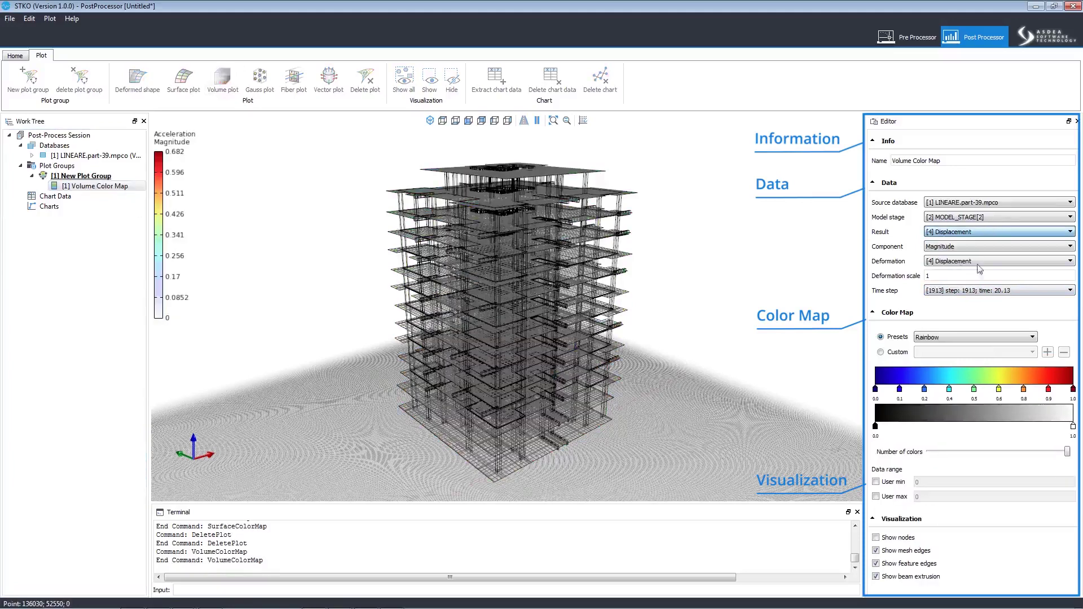
- Keep time step 1913 on the volume colour map and toggle mesh edges off and back on
click(986, 291)
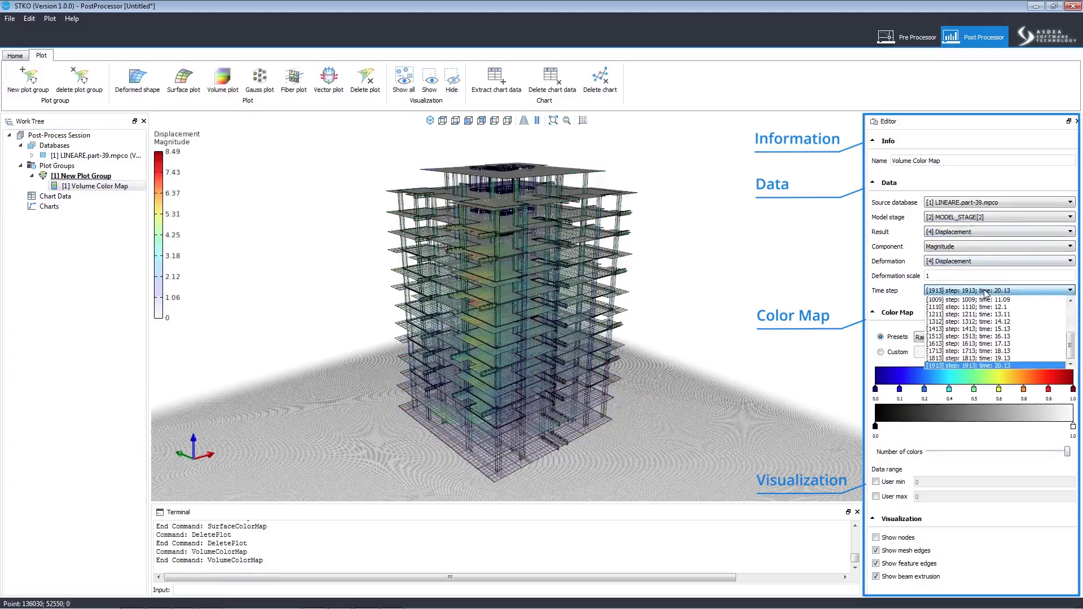
click(985, 291)
click(877, 551)
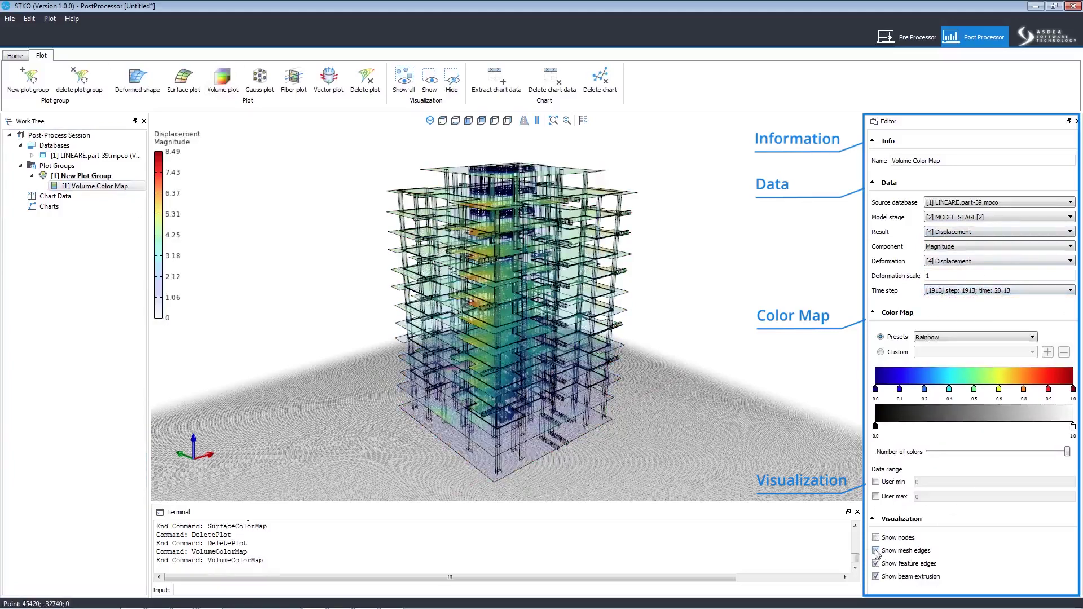
click(877, 552)
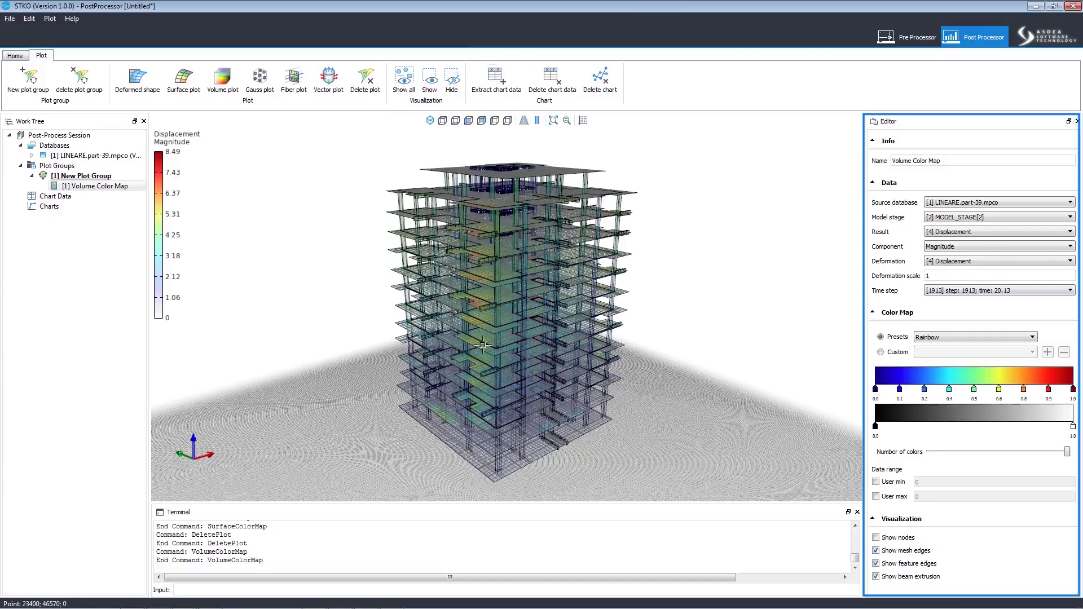
scroll(483, 345, up, 2)
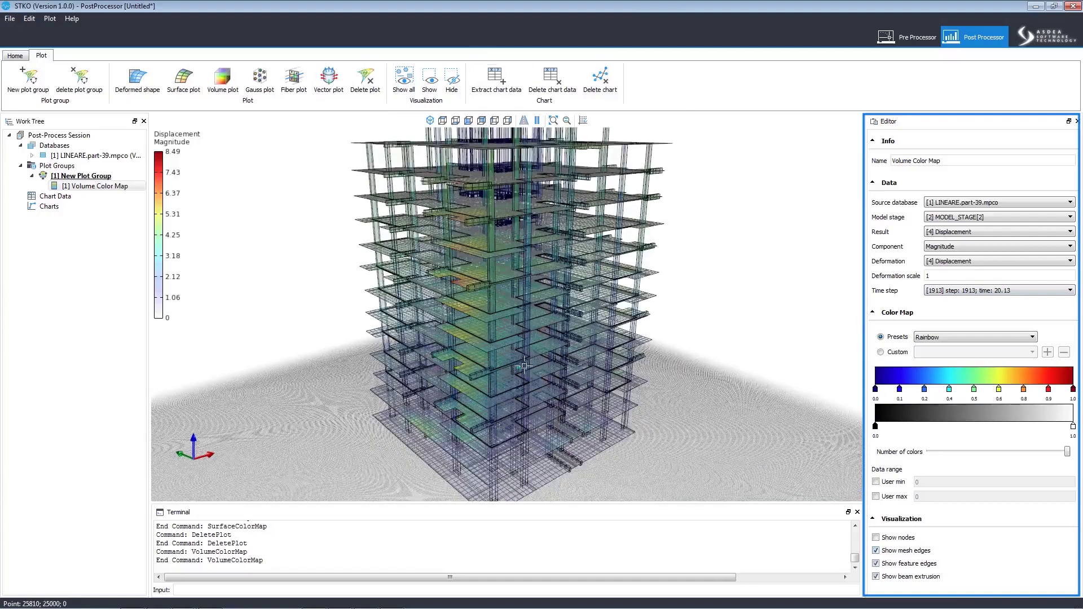
scroll(523, 366, up, 2)
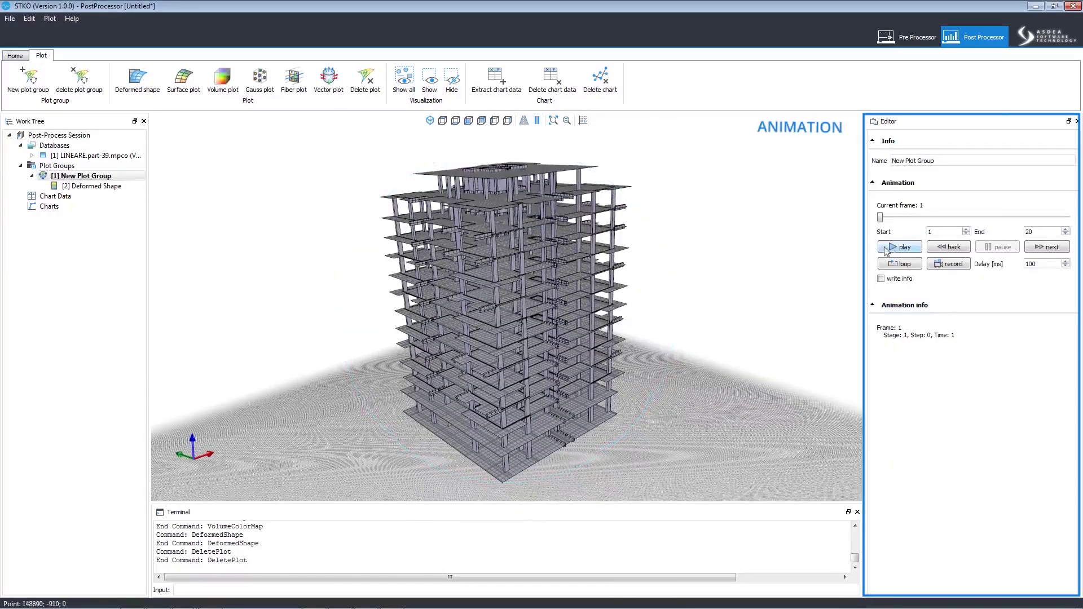
- Collapse and re-expand the Animation info and Animation sections in the plot group's editor
click(920, 307)
click(874, 306)
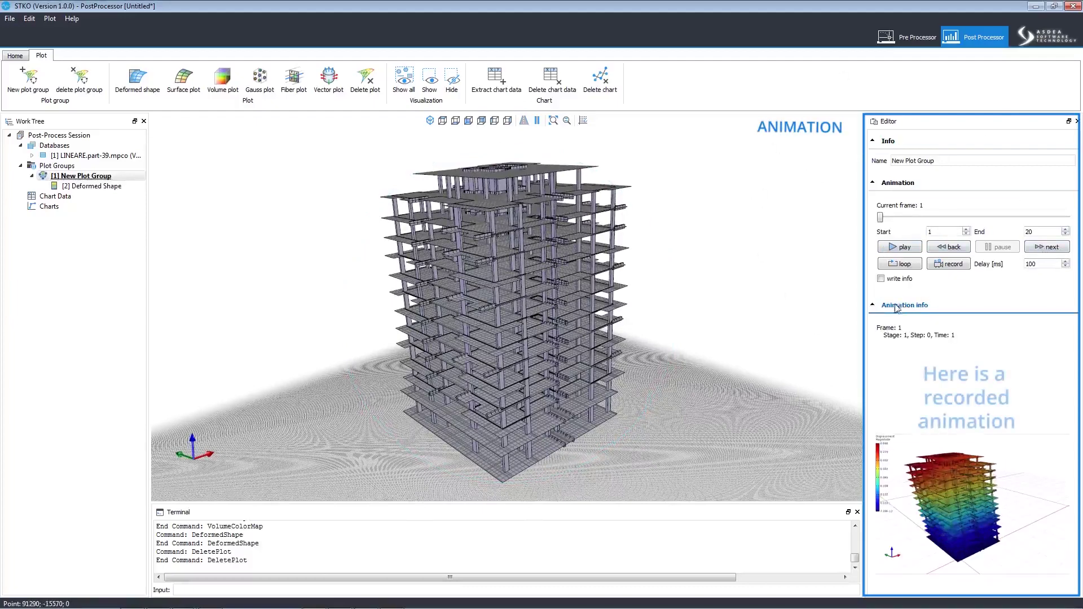
click(931, 160)
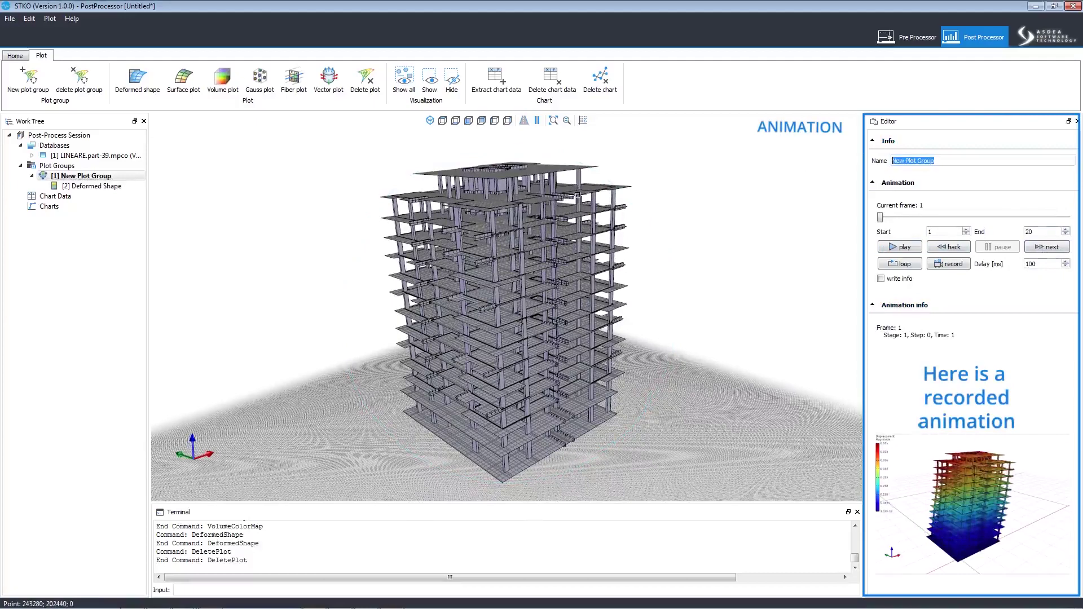
click(970, 184)
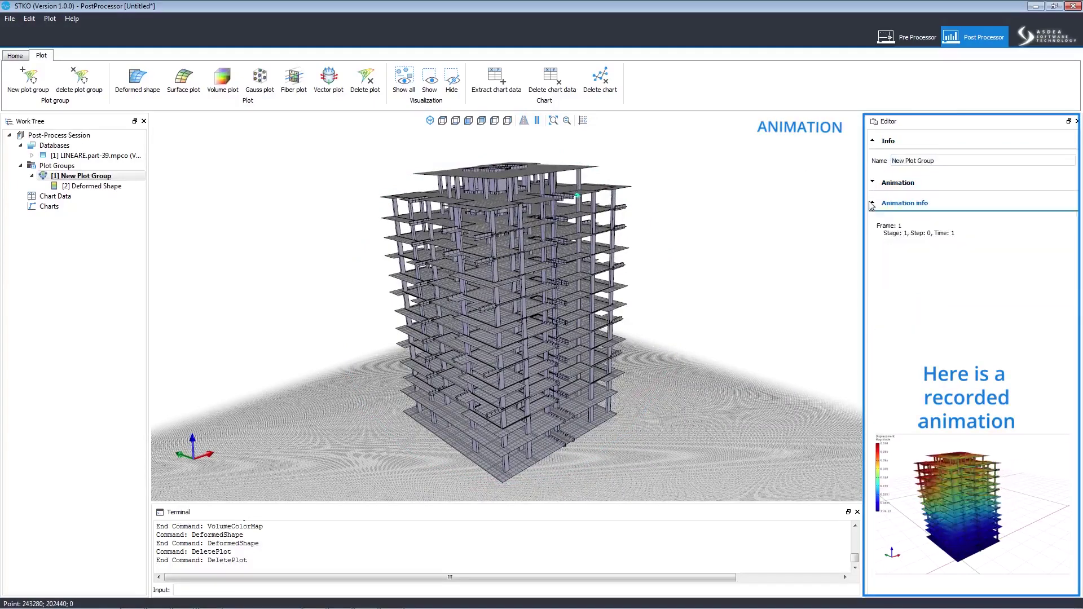
click(873, 183)
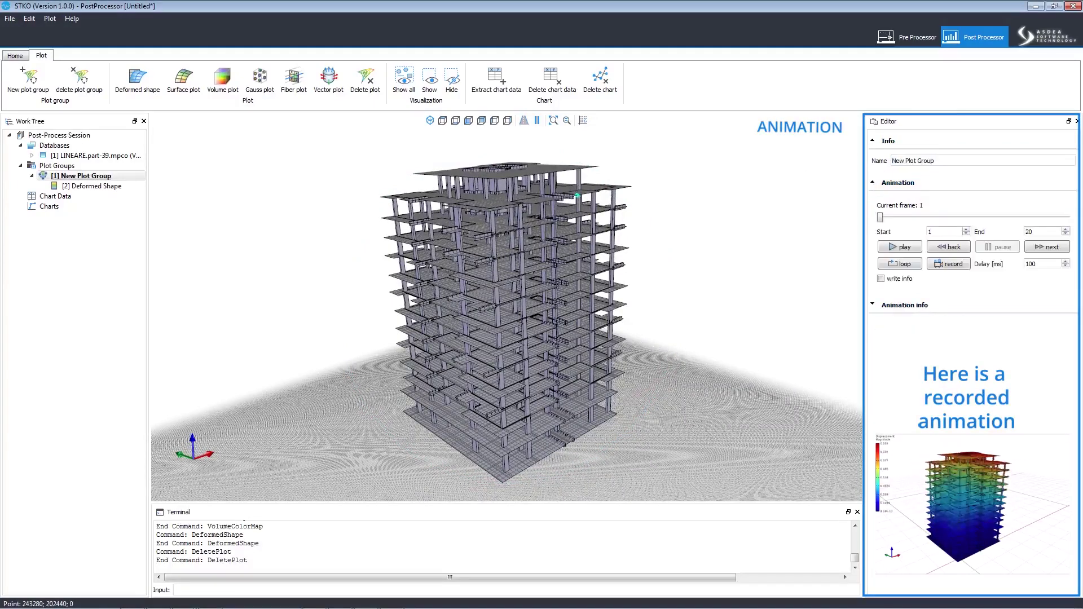